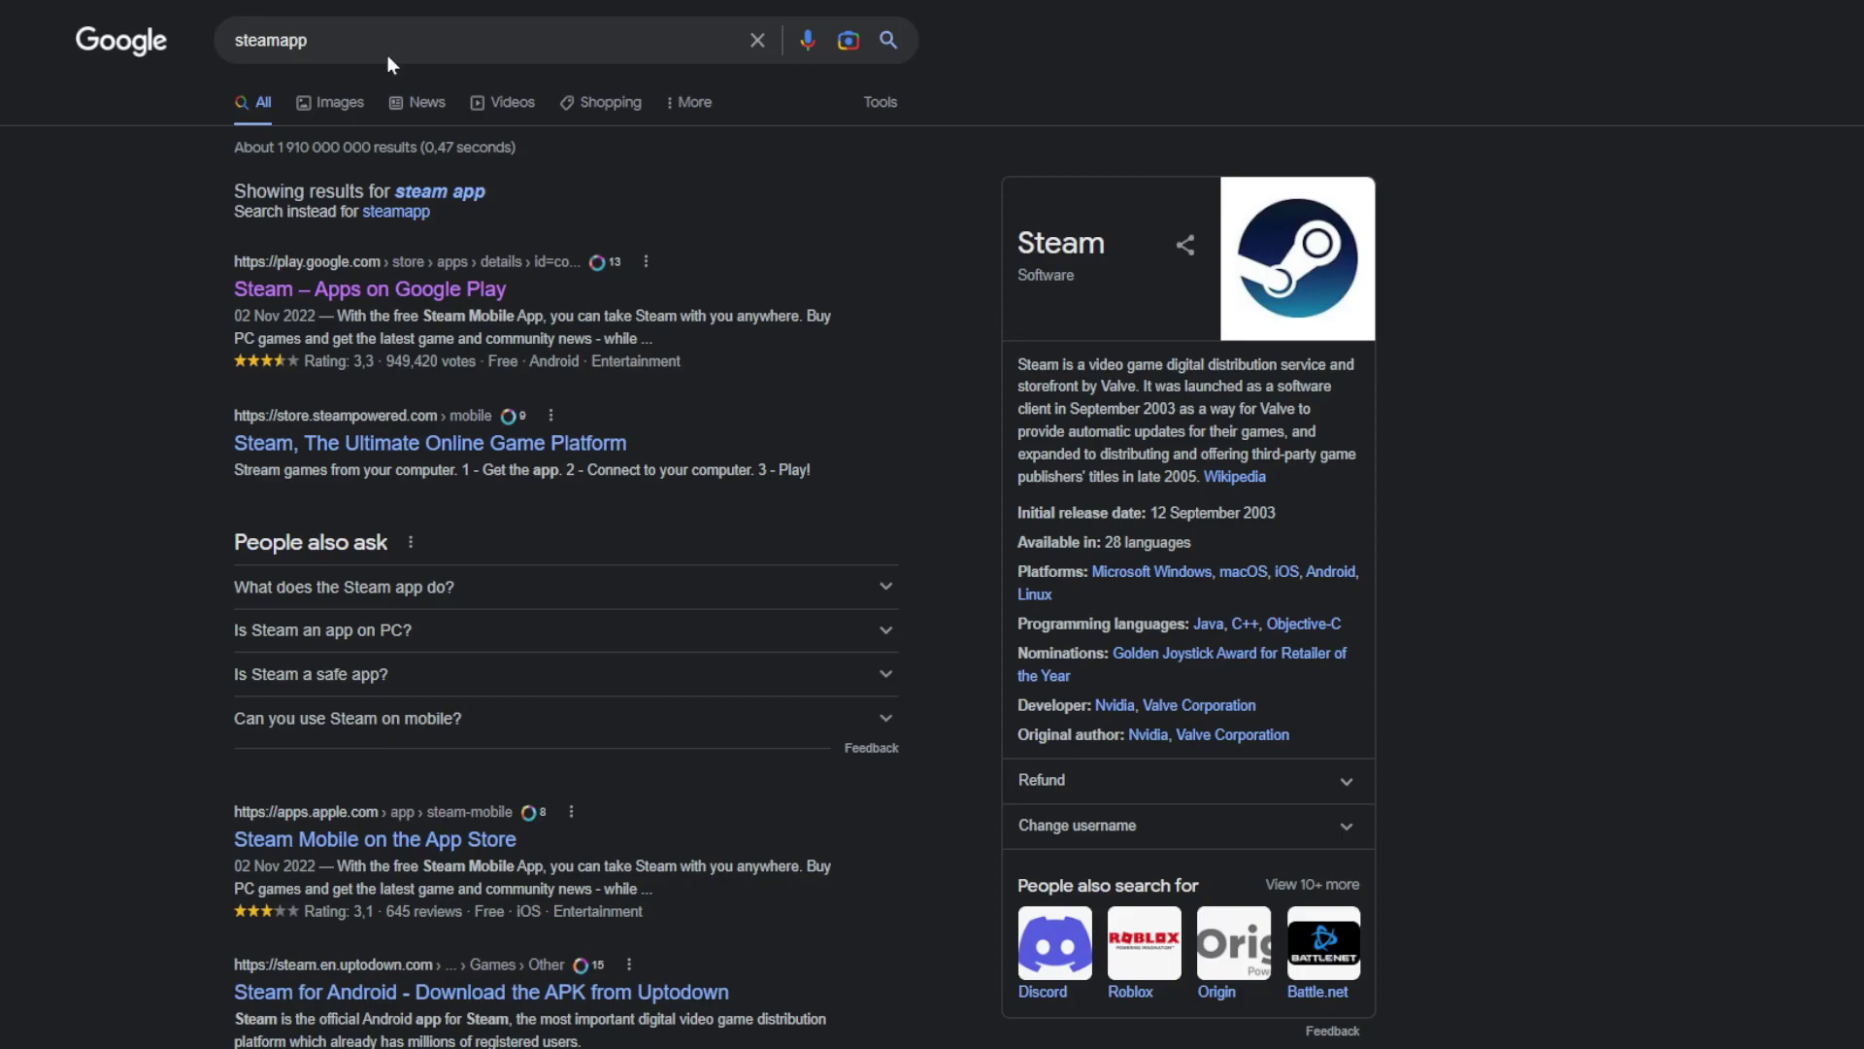
# Step: Search the Steam store for 'grandtheft'
pyautogui.click(341, 288)
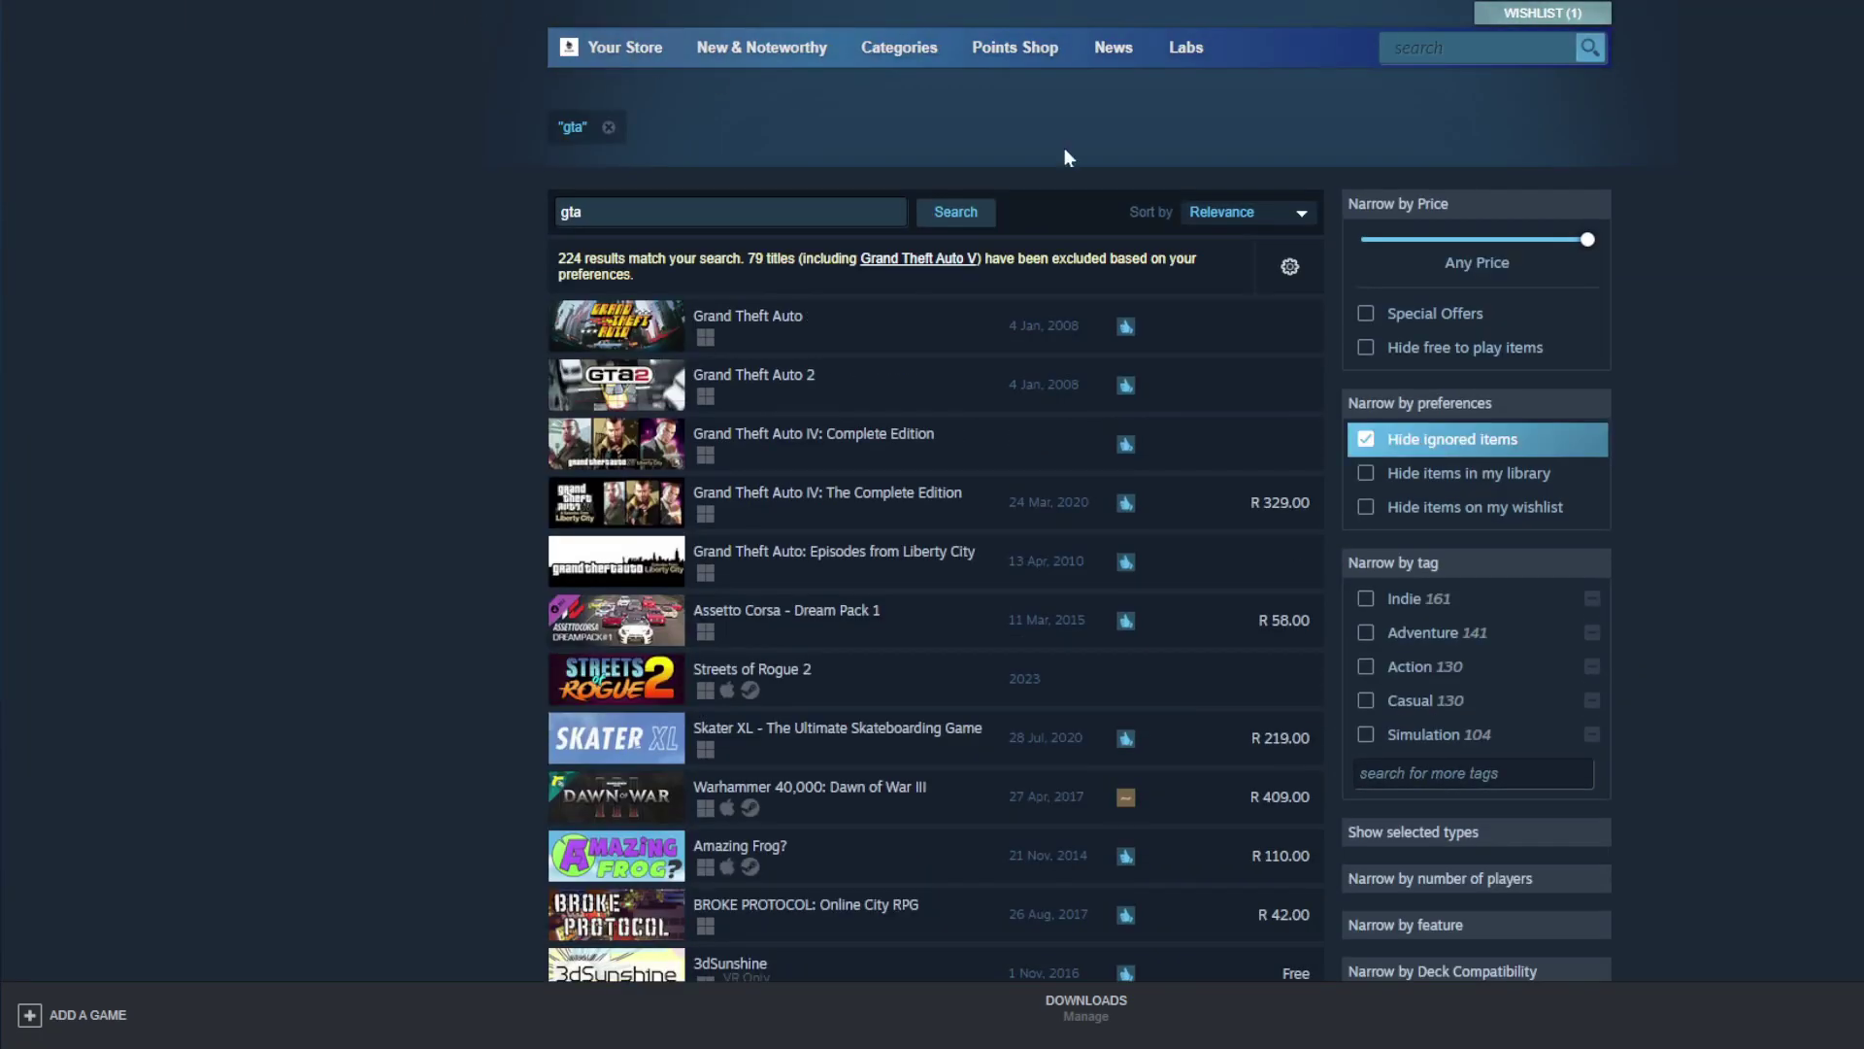
pyautogui.click(582, 212)
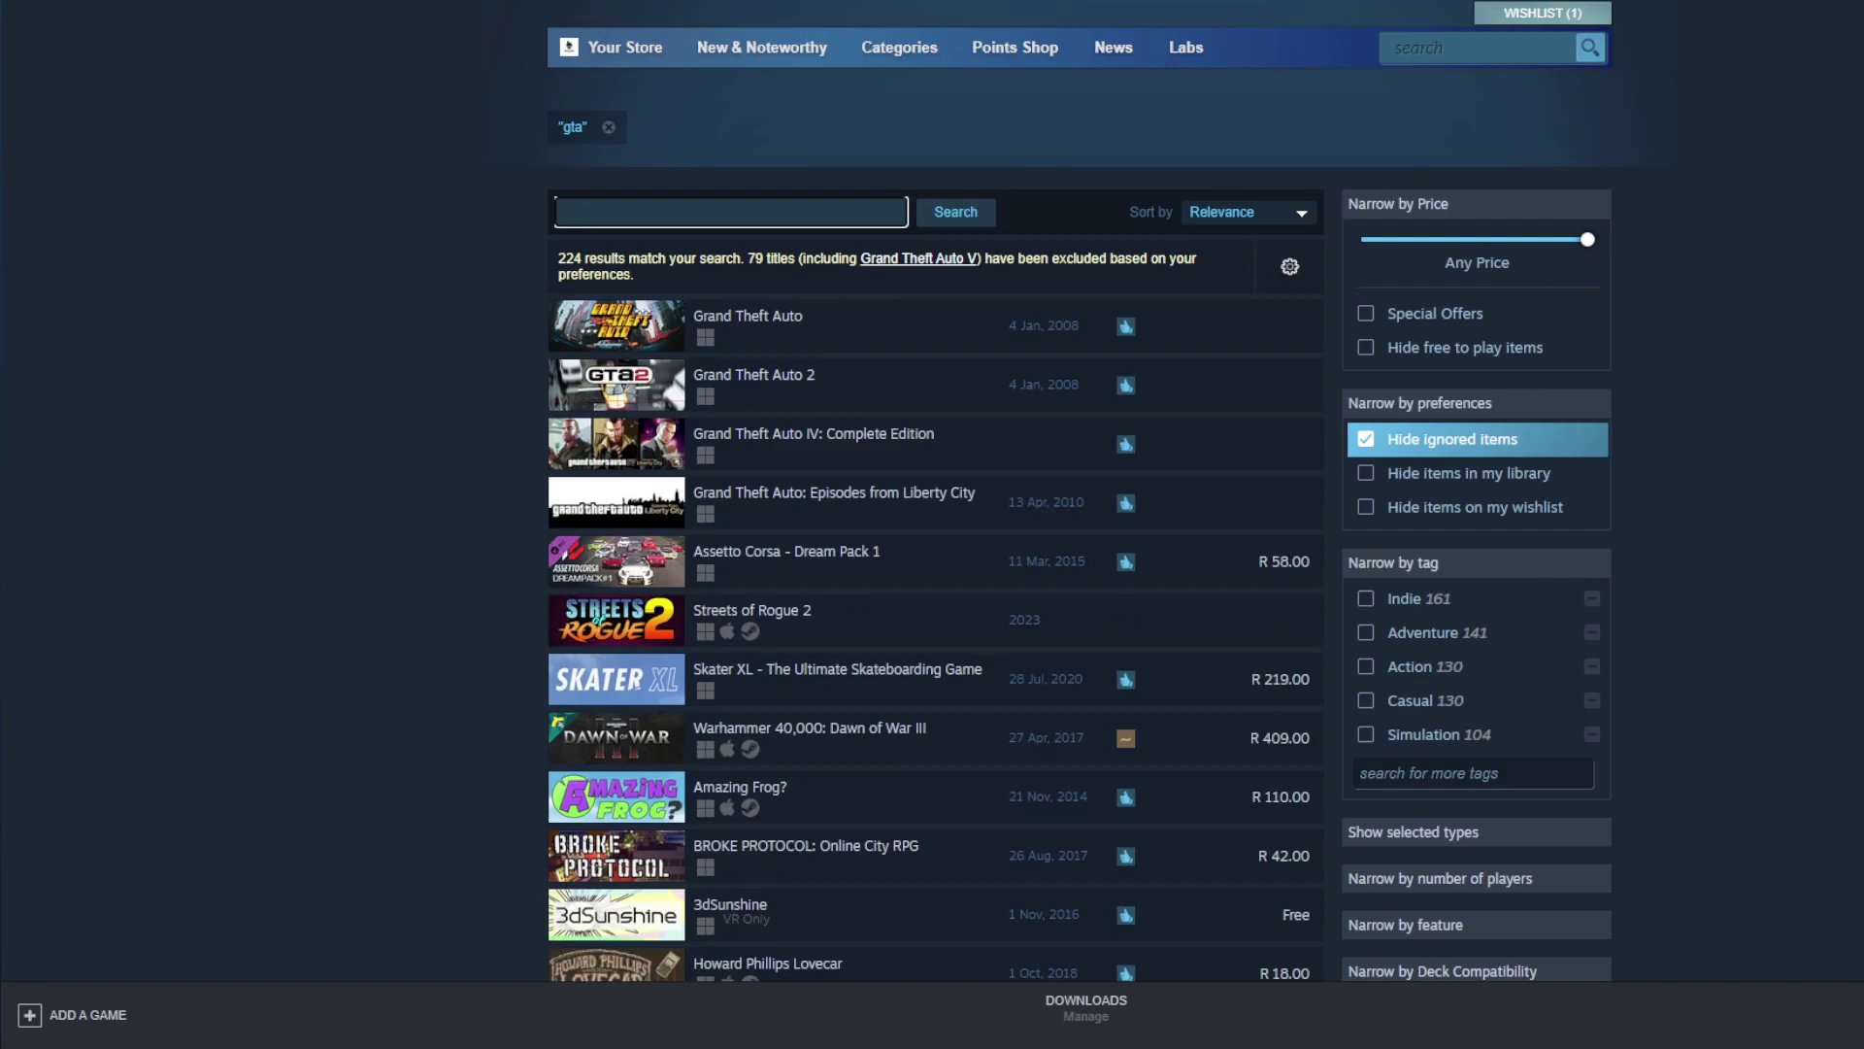
pyautogui.write('grandtheft')
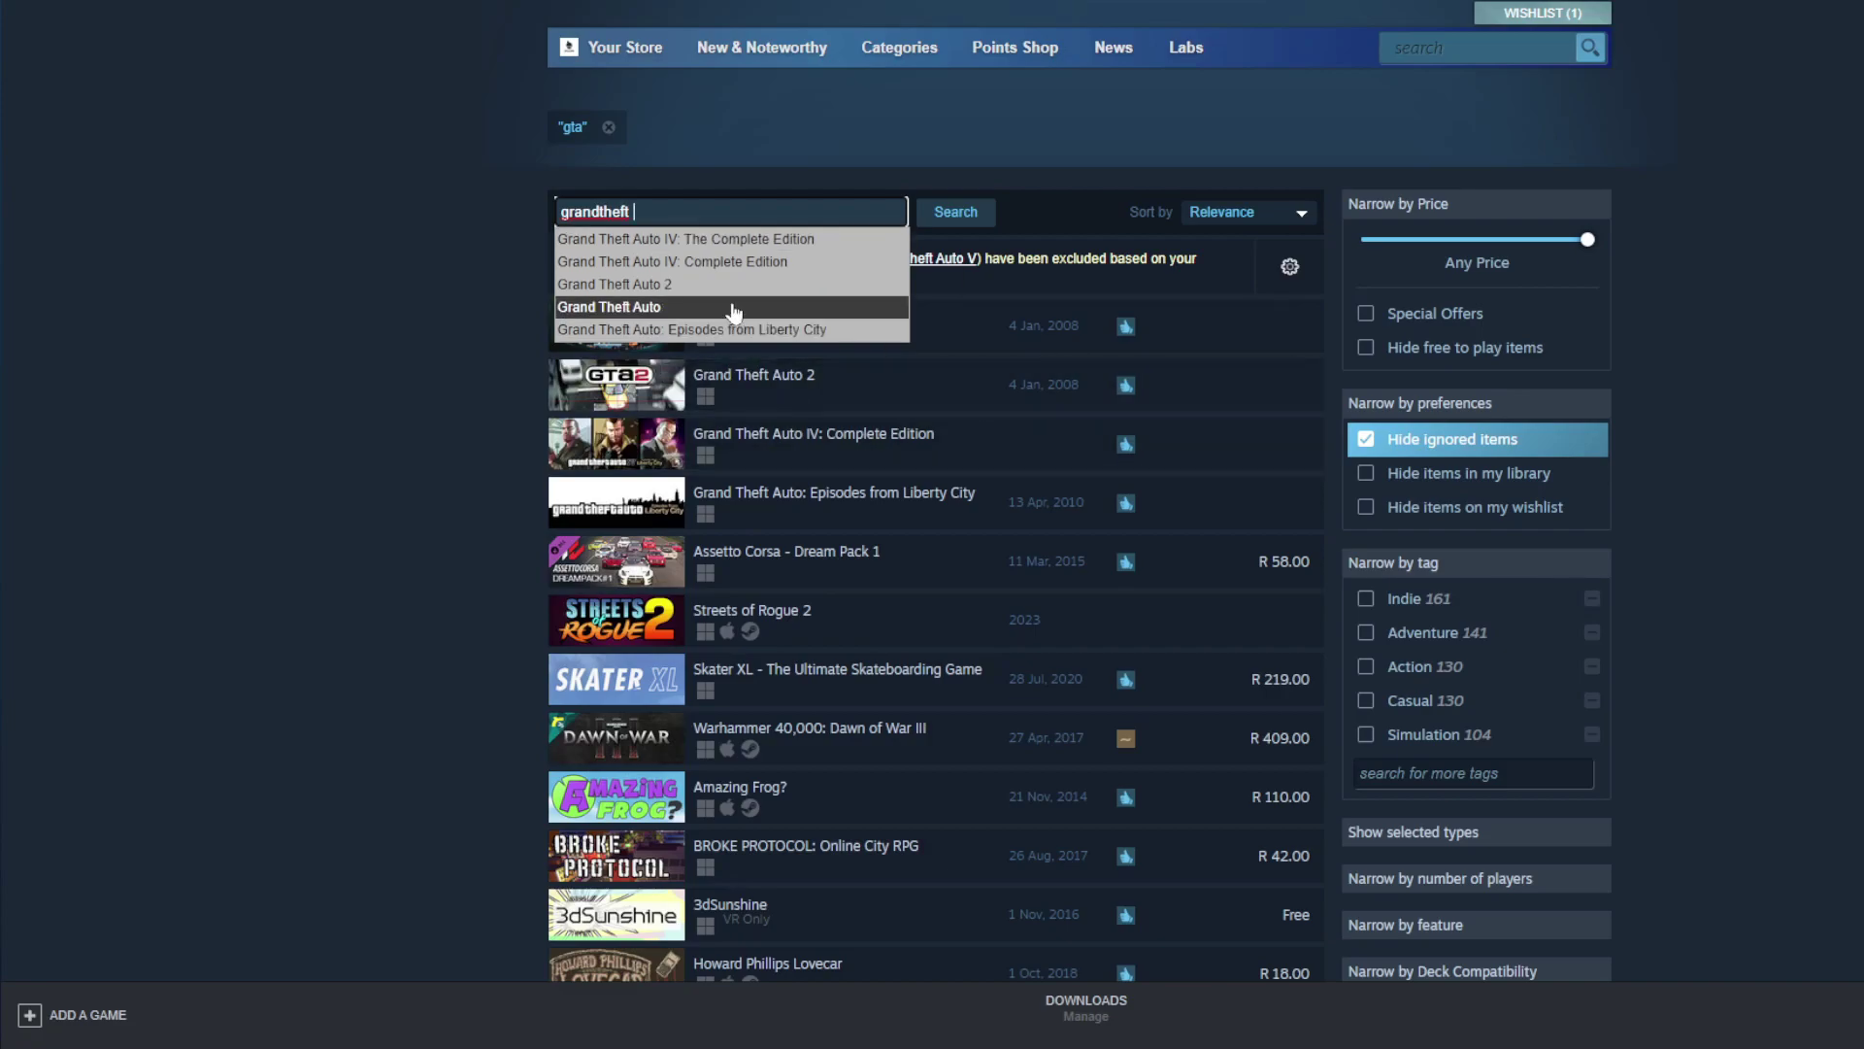
pyautogui.click(984, 219)
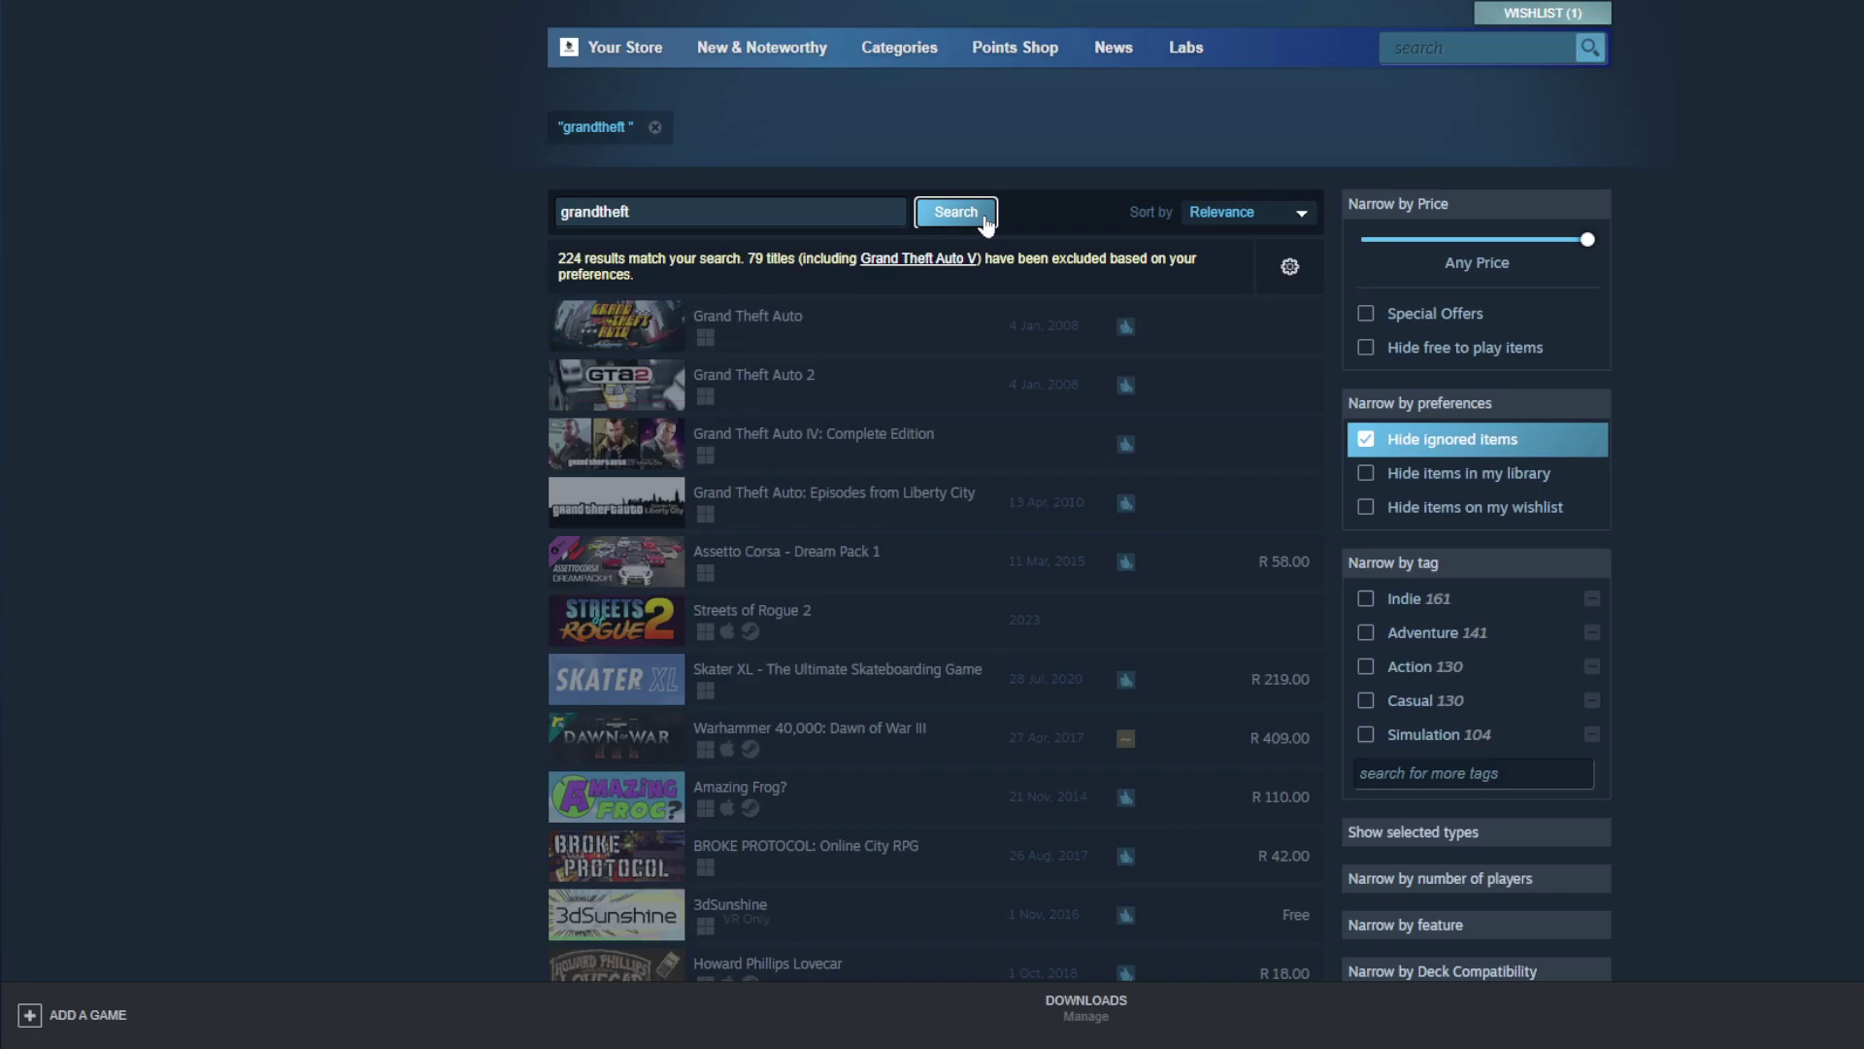
# Step: Search the Steam store for 'gtav' and check the Sort by options without changing them
pyautogui.click(634, 211)
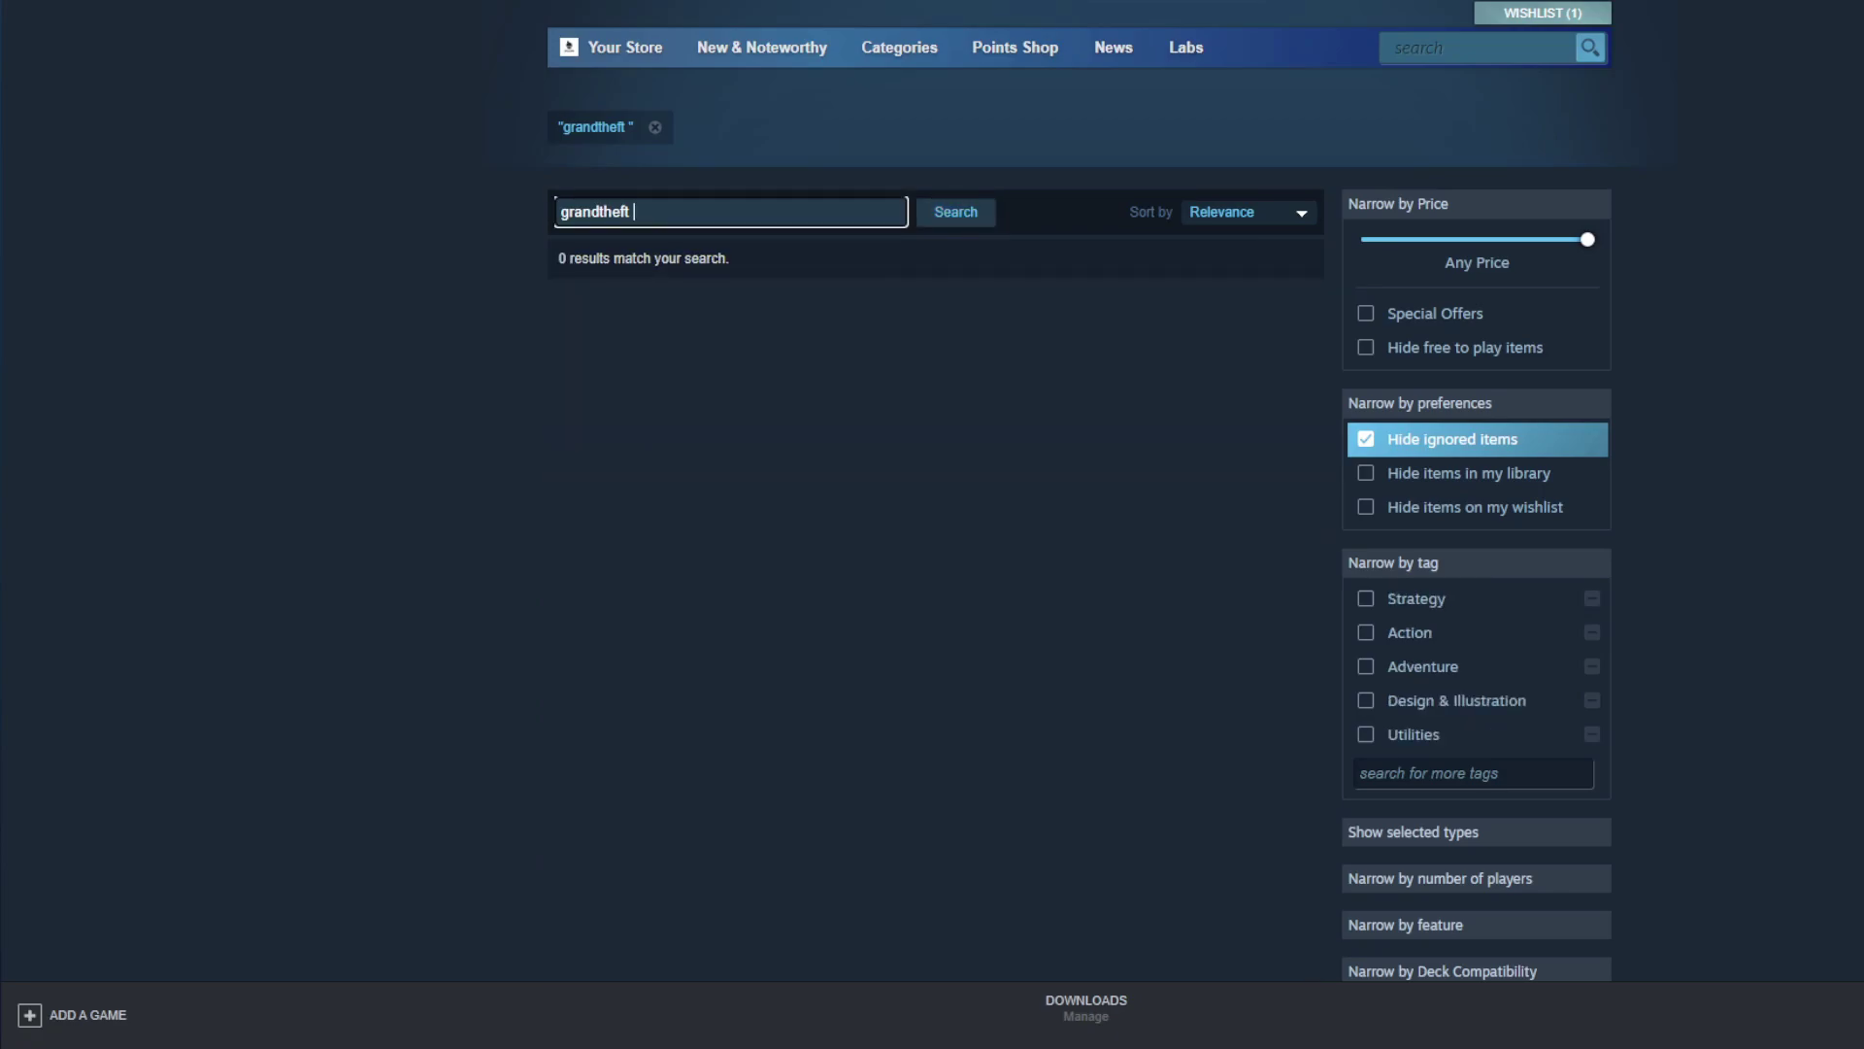
pyautogui.press('BackSpace')
pyautogui.press('BackSpace')
pyautogui.press('BackSpace')
pyautogui.write('gta')
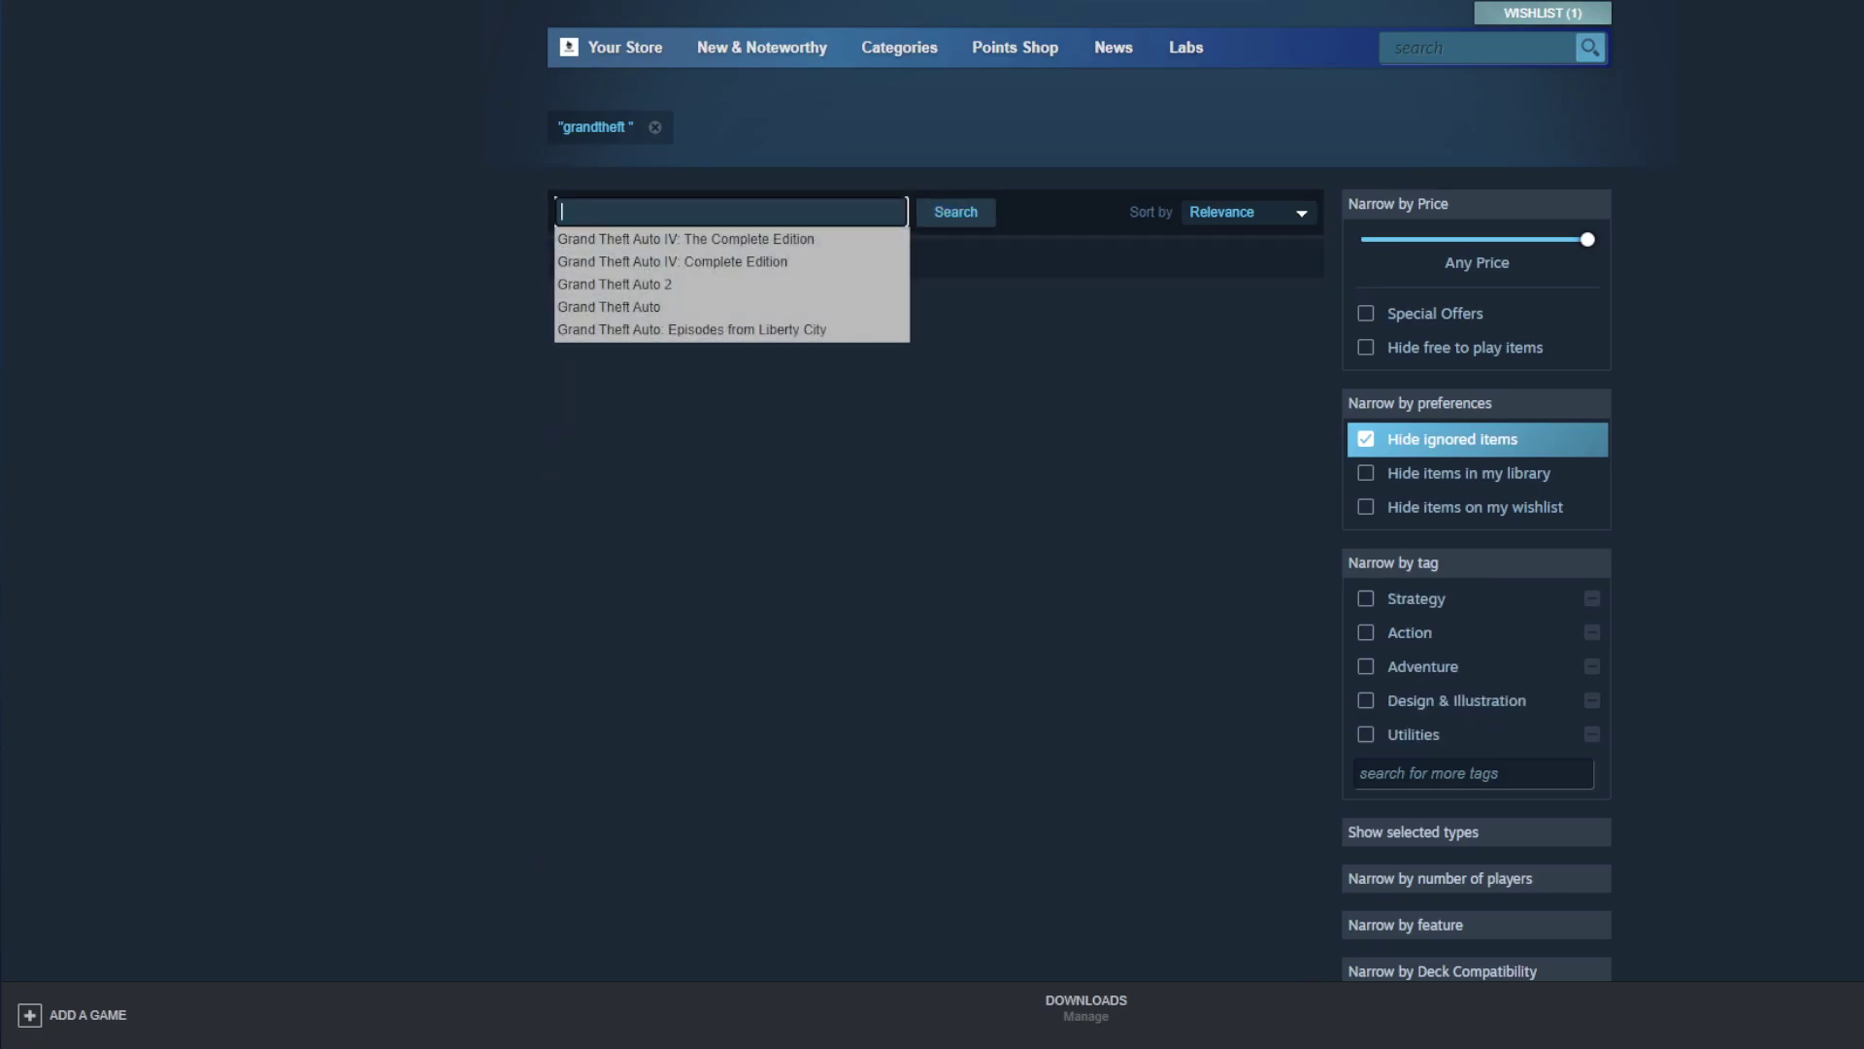
pyautogui.click(959, 219)
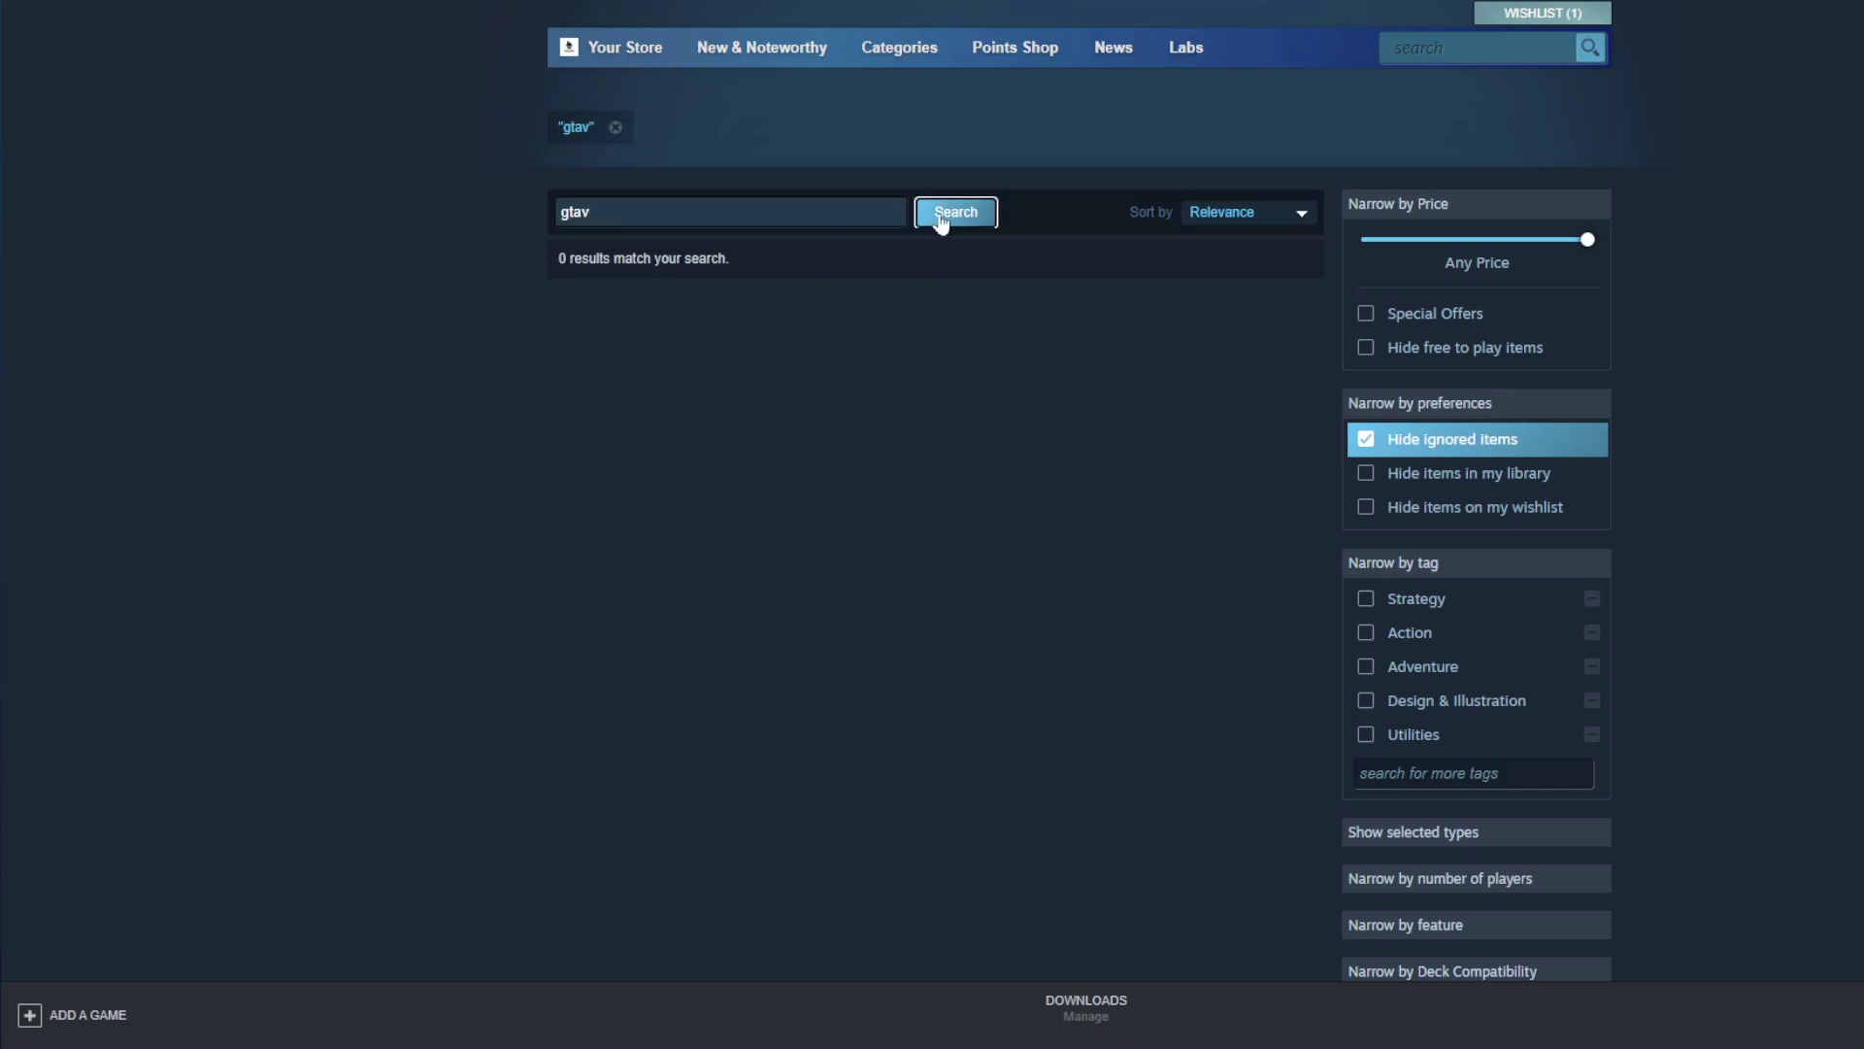
pyautogui.click(1267, 213)
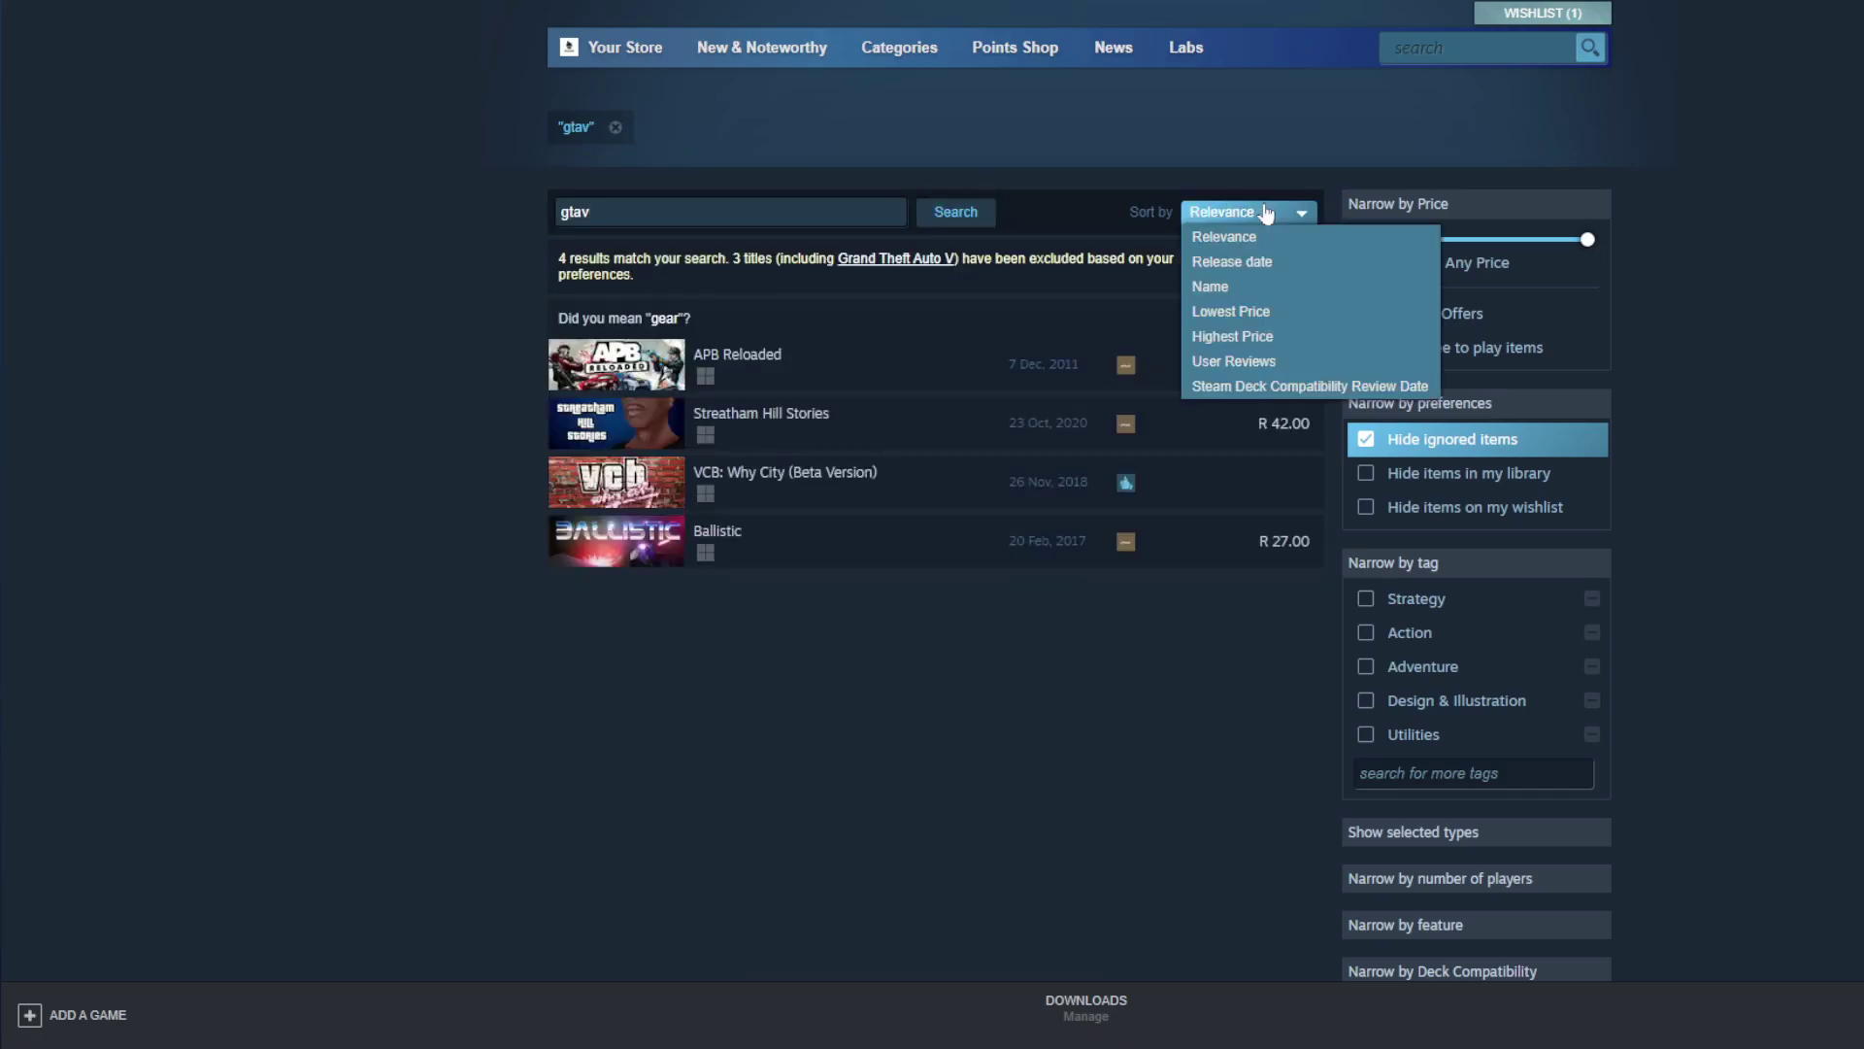
pyautogui.click(1751, 234)
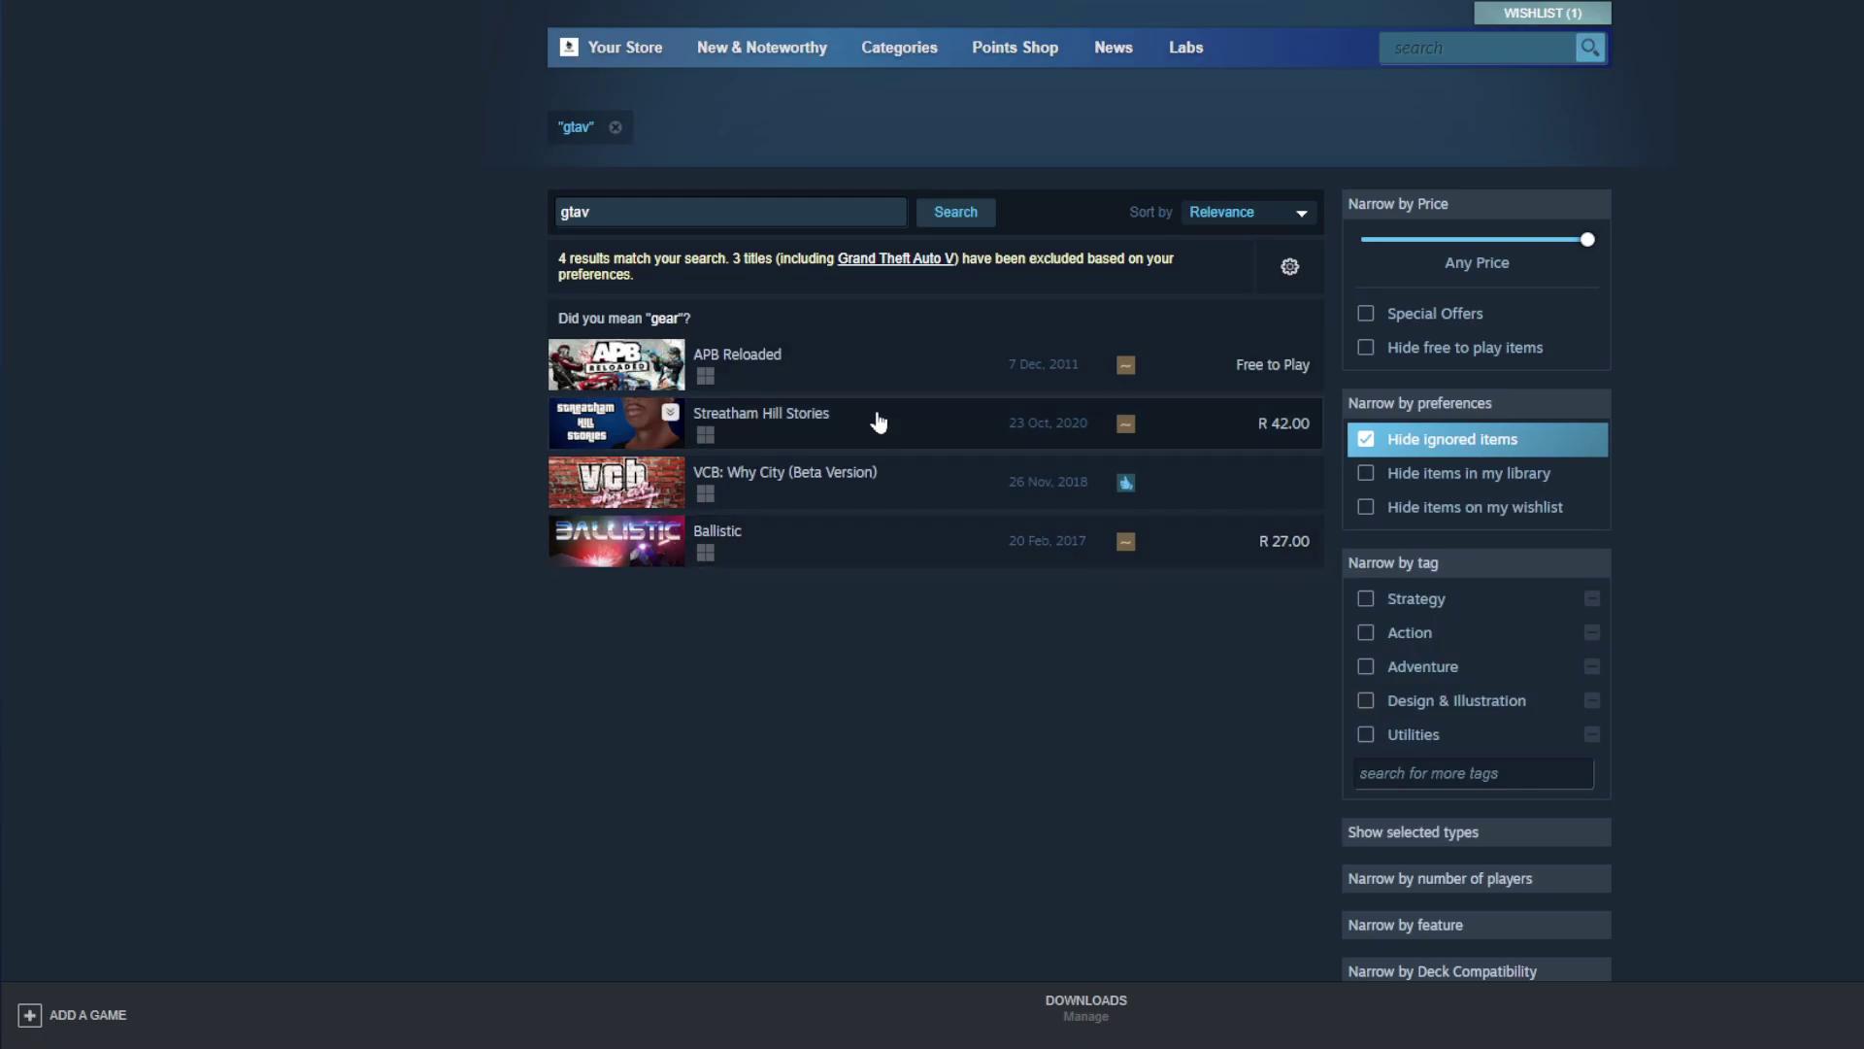
# Step: Remove the 'gtav' search filter and open the Monster Hunter Rise store page
pyautogui.click(617, 131)
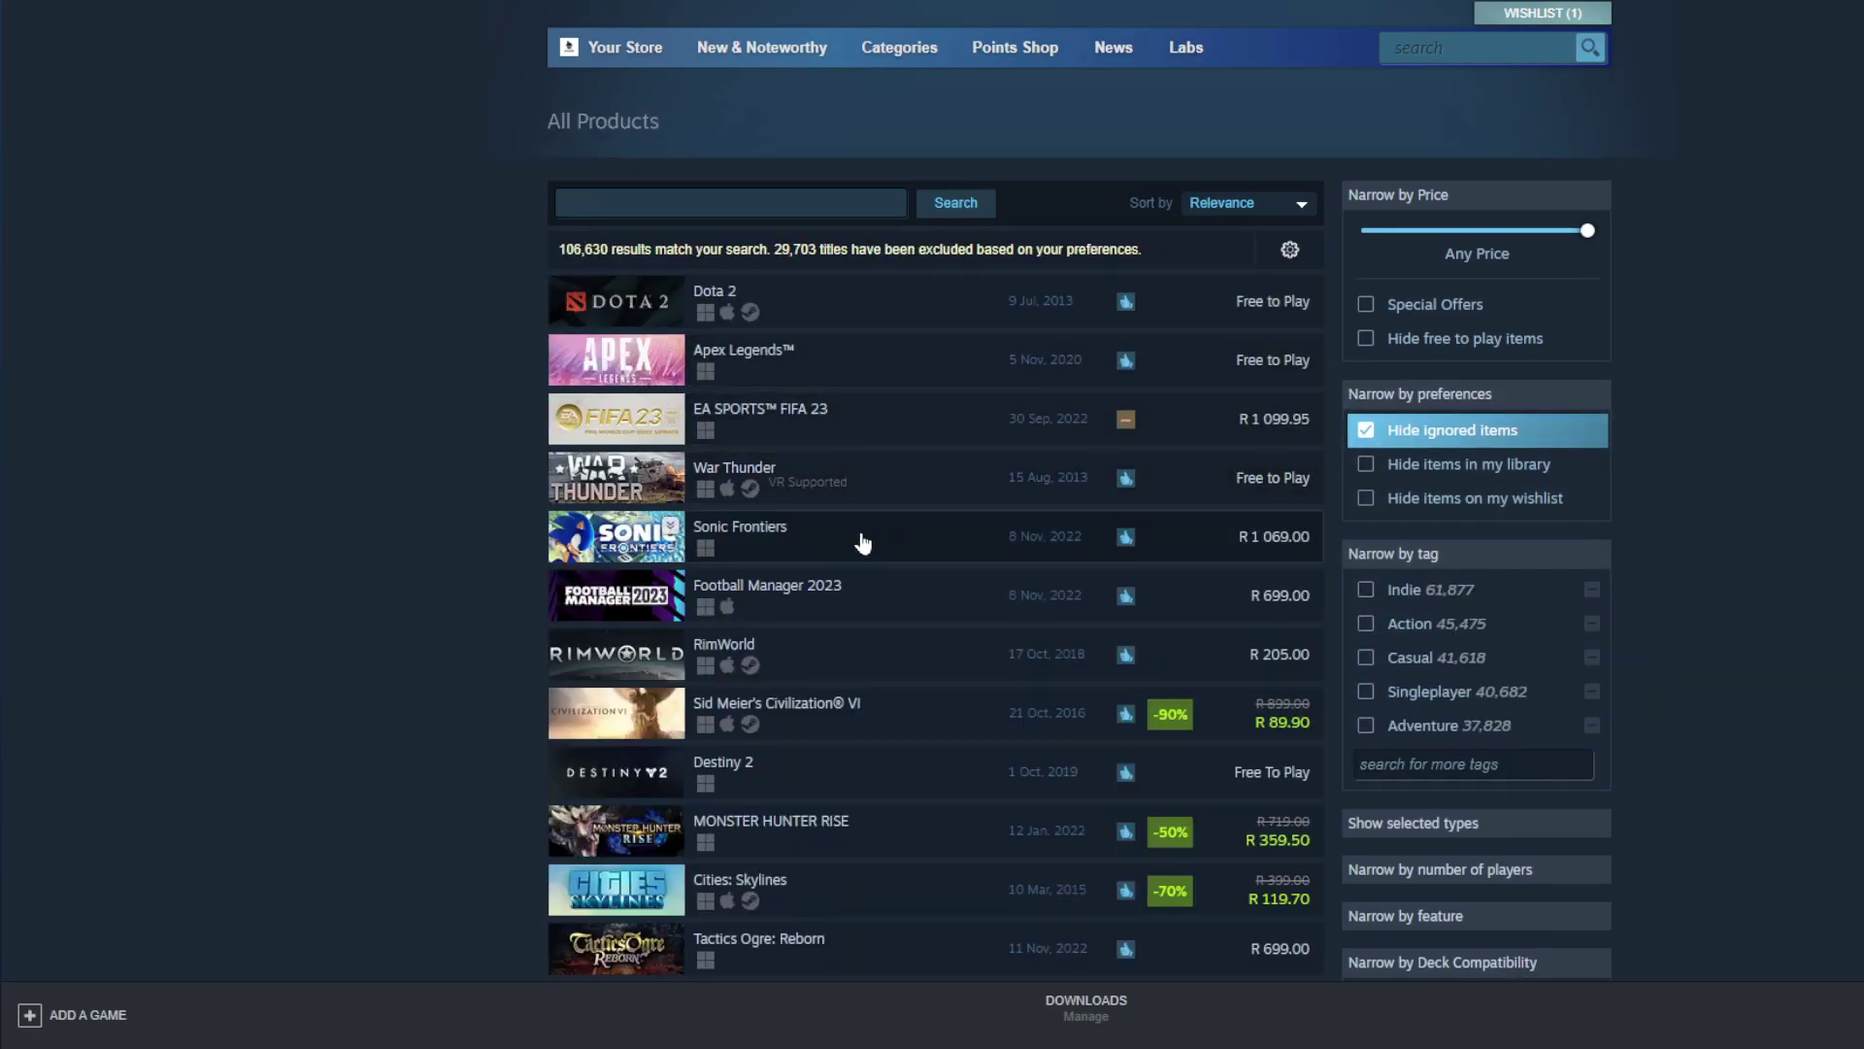
pyautogui.moveTo(866, 526)
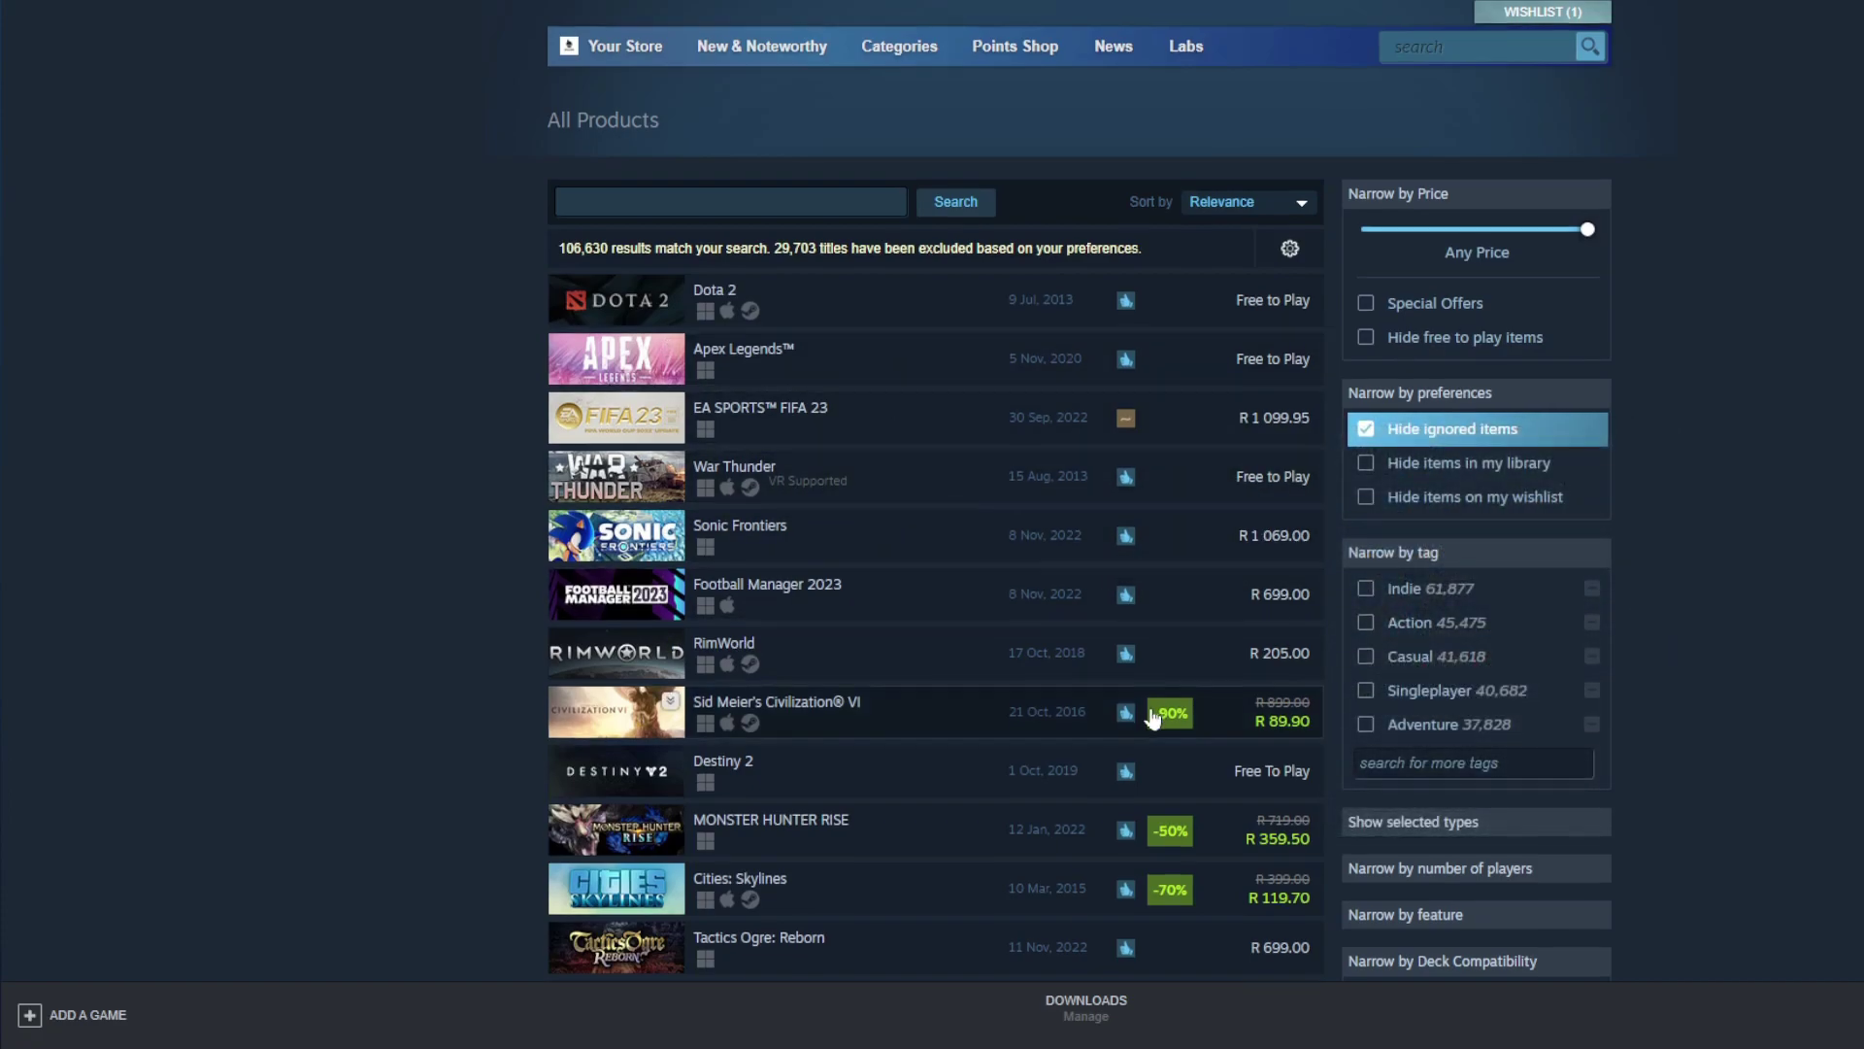
pyautogui.scroll(-1, 1005, 714)
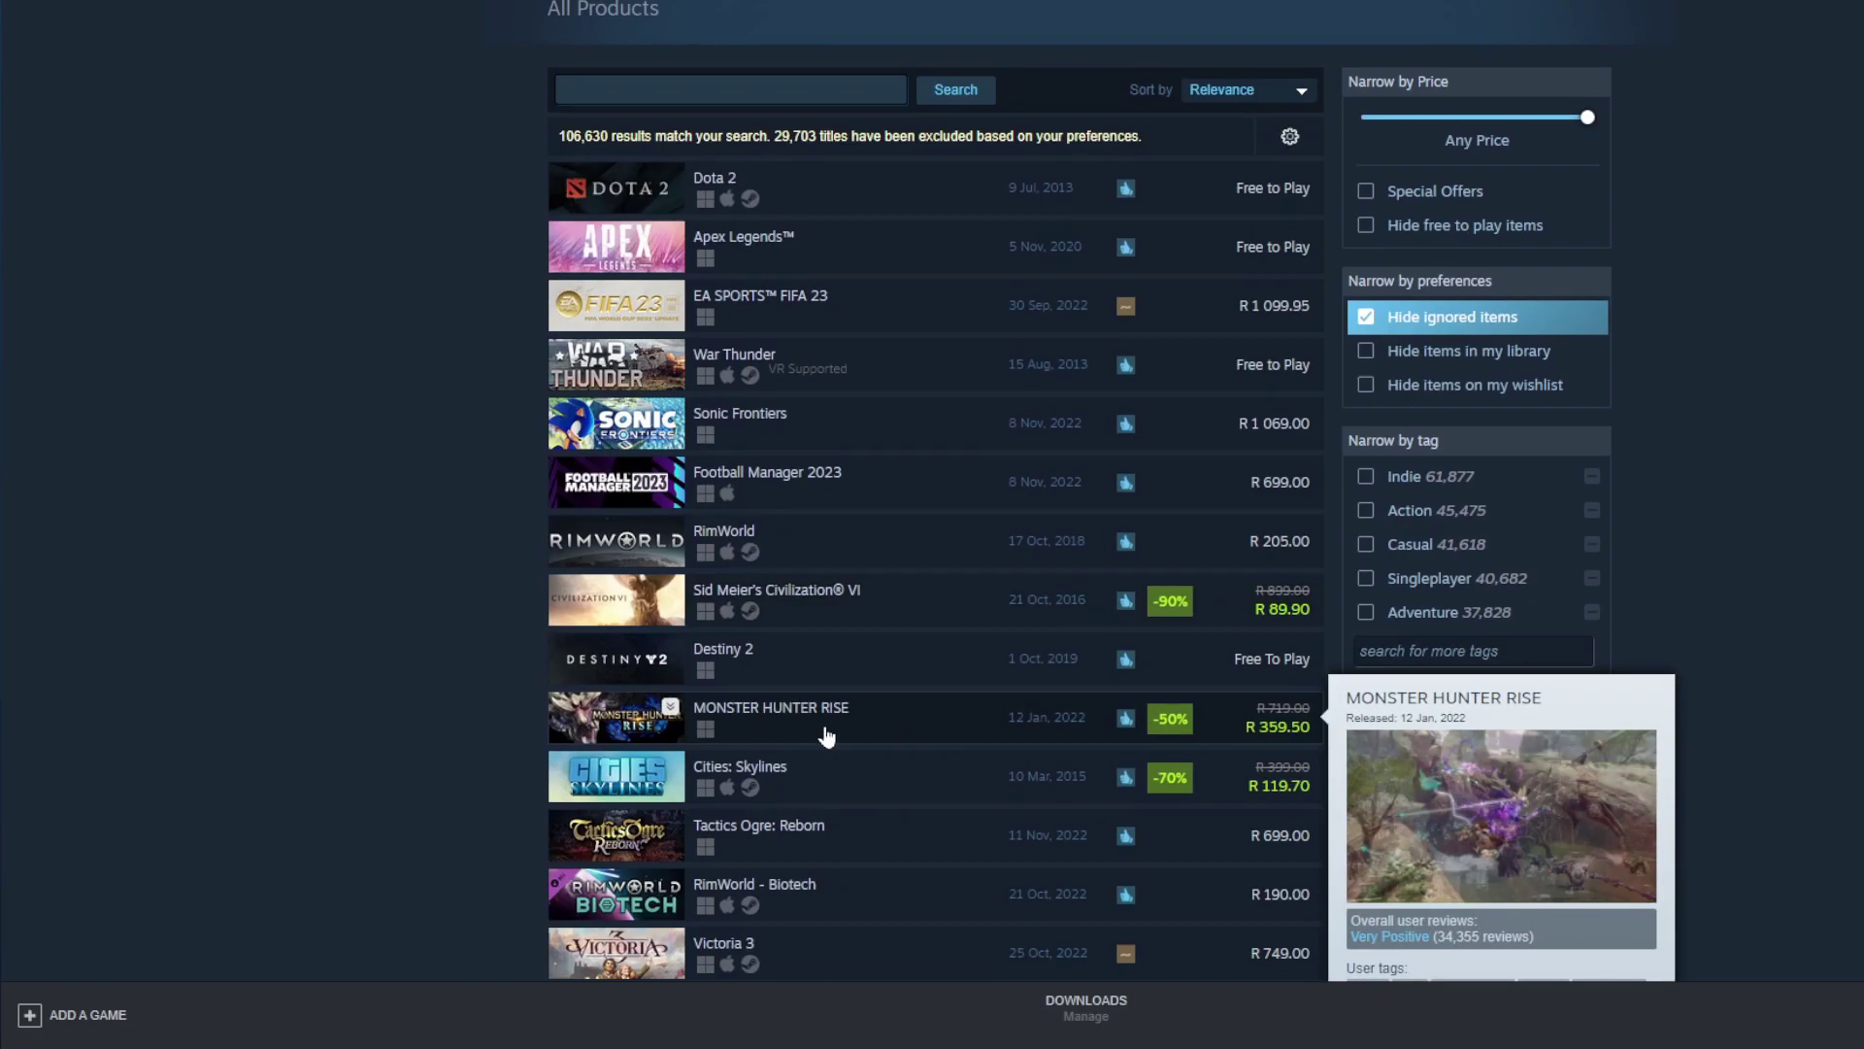
pyautogui.click(1214, 728)
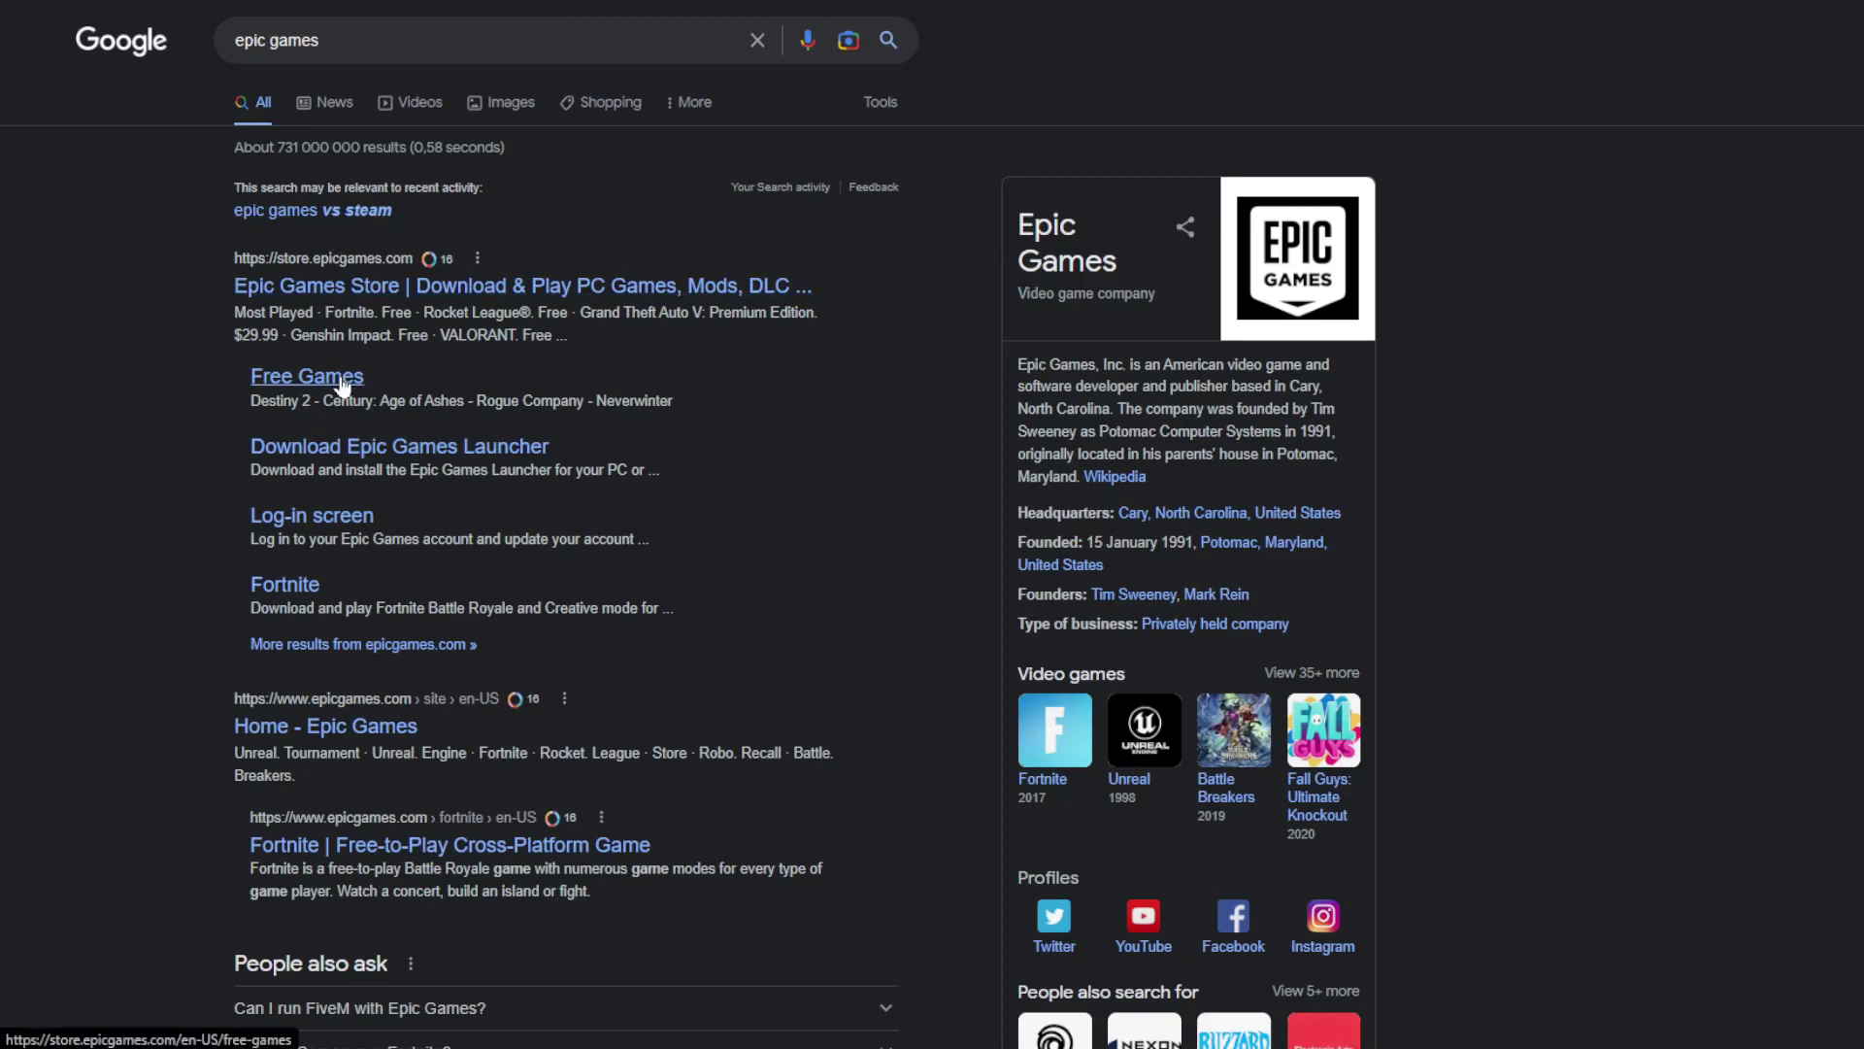
# Step: Open 'Epic Games Store | Download & Play PC Games' from the Google results and scroll its Discover page
pyautogui.click(323, 285)
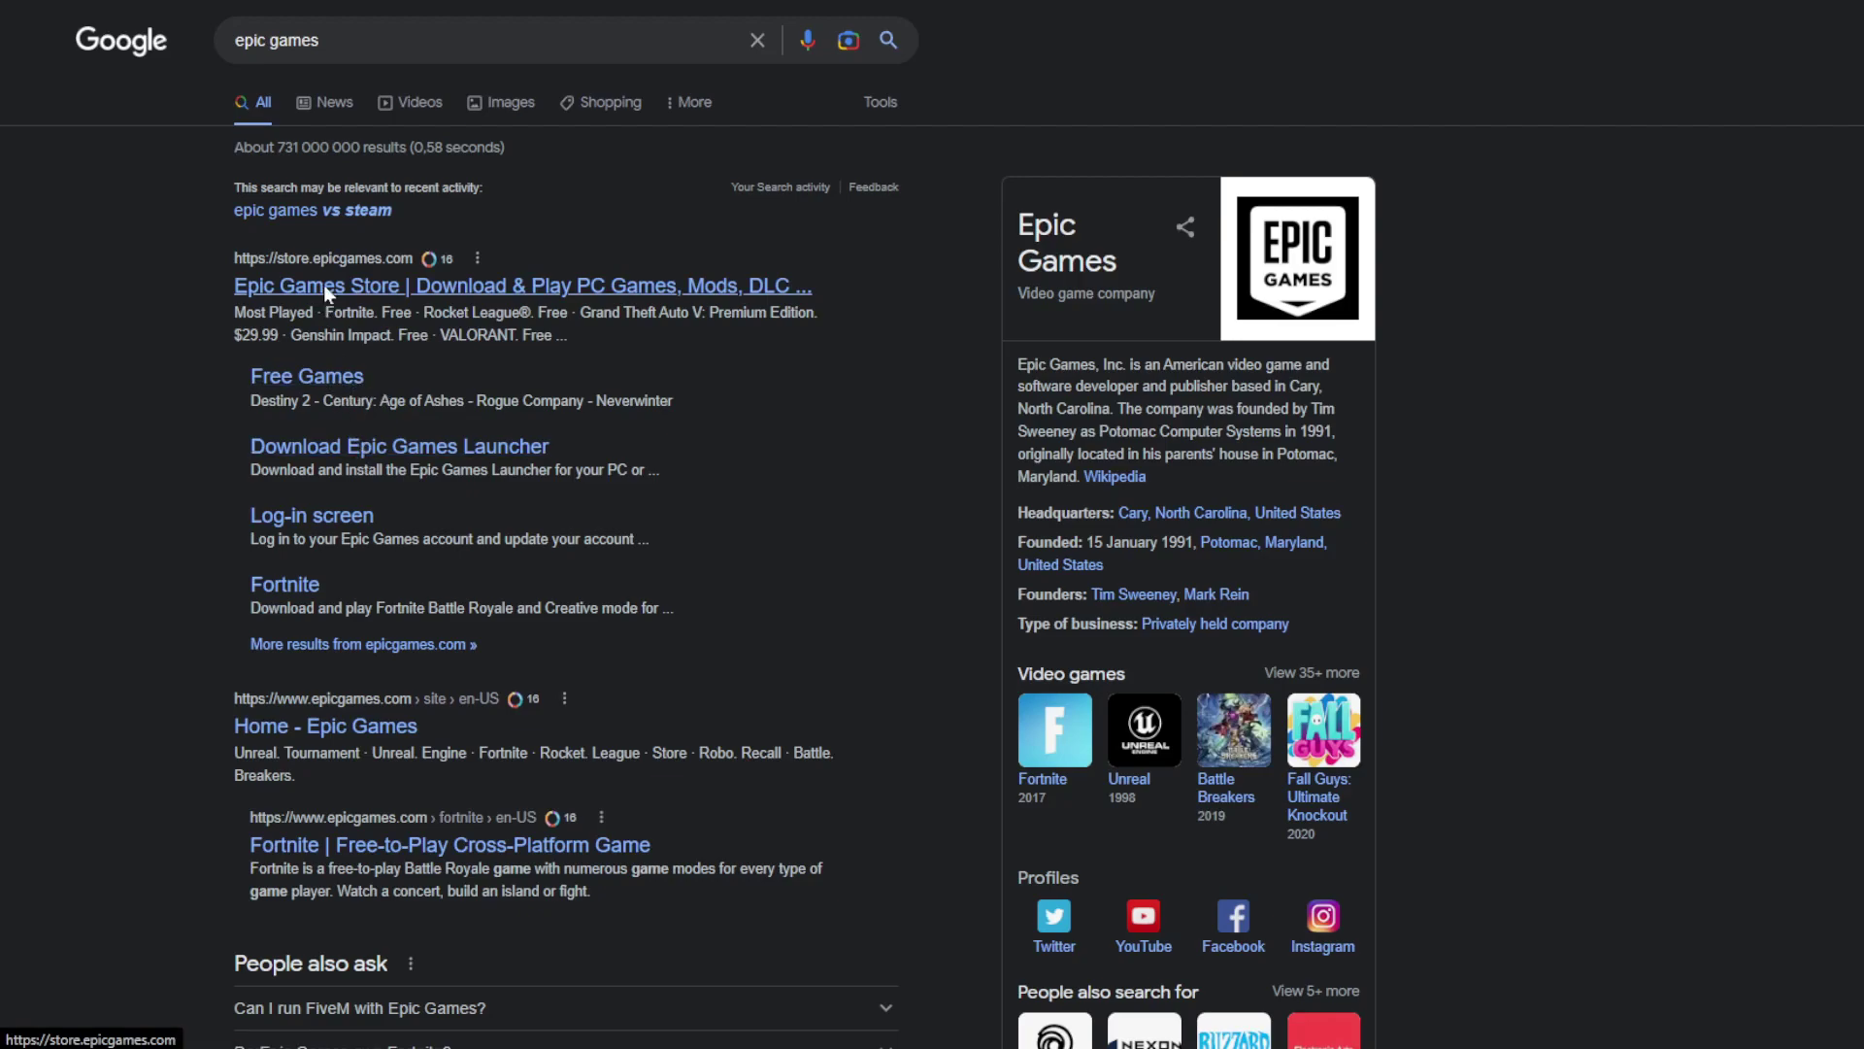
pyautogui.scroll(-3, 886, 670)
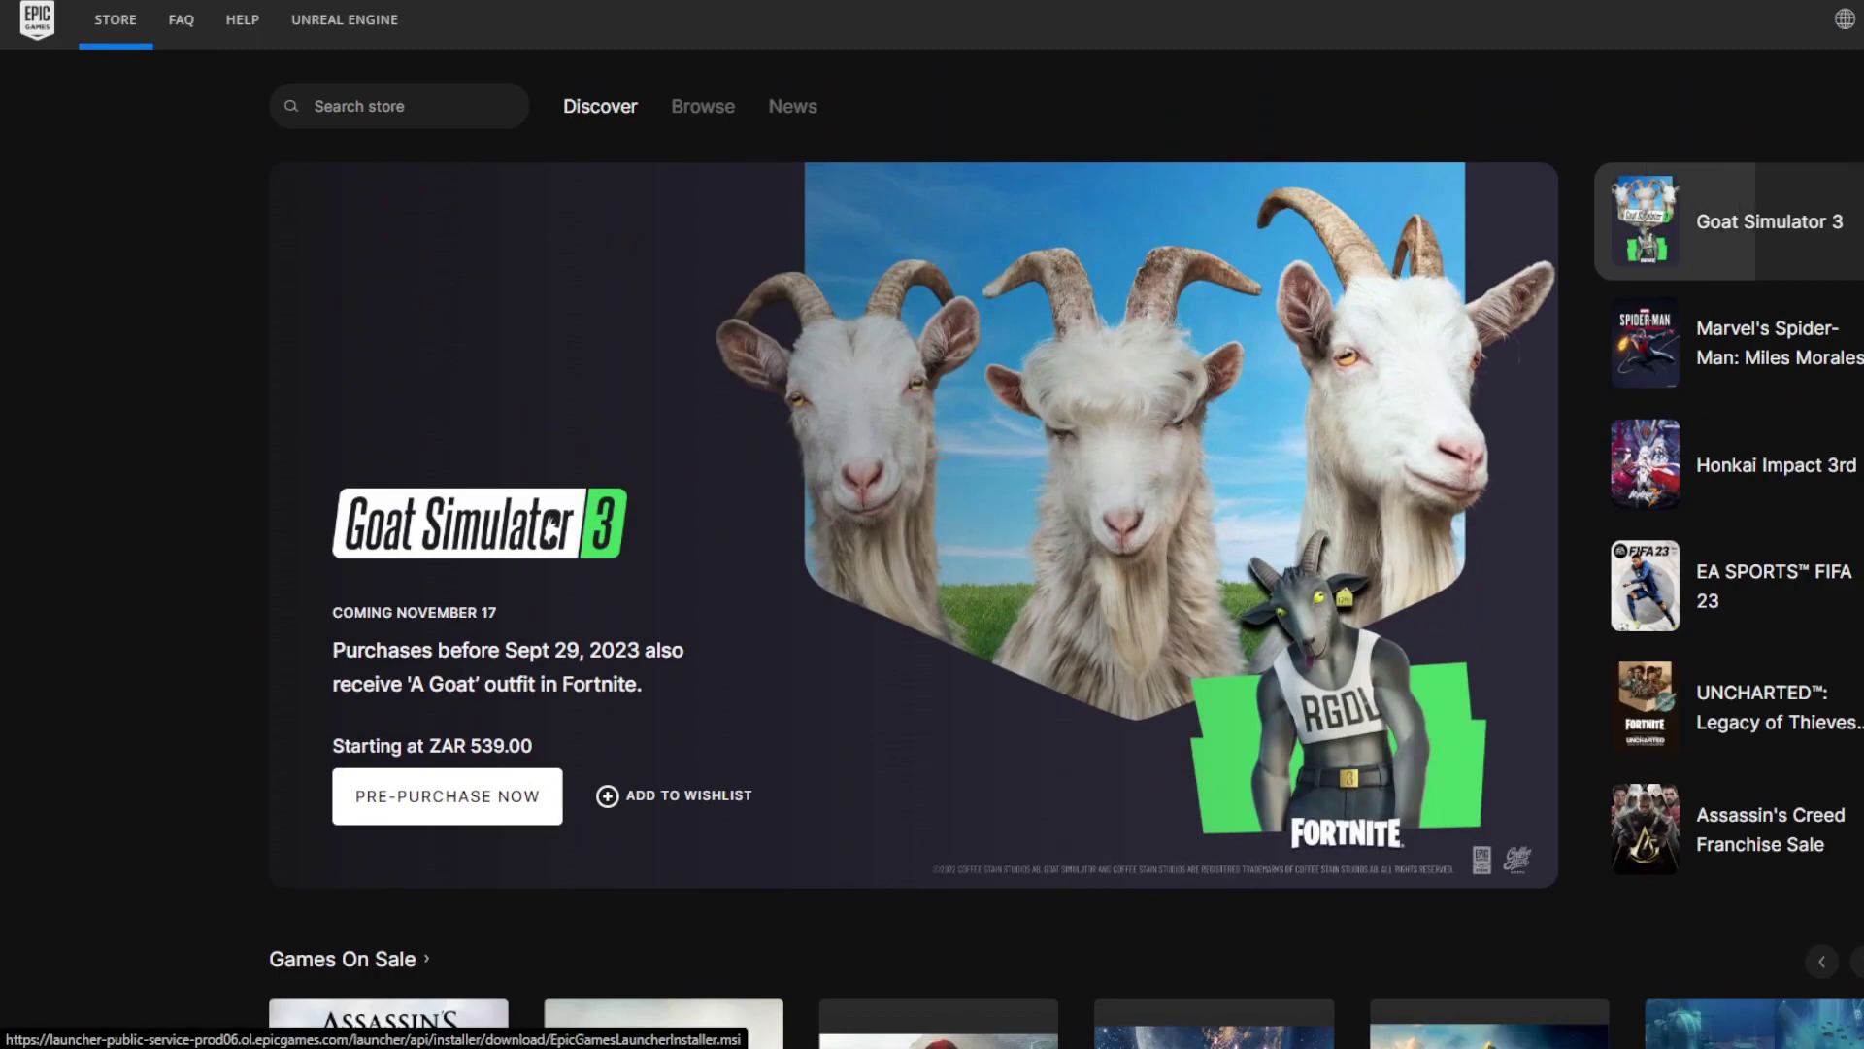
# Step: Download EpicInstaller-14.2.1.msi and leave the Sign In window to return to the store home page
pyautogui.click(1594, 30)
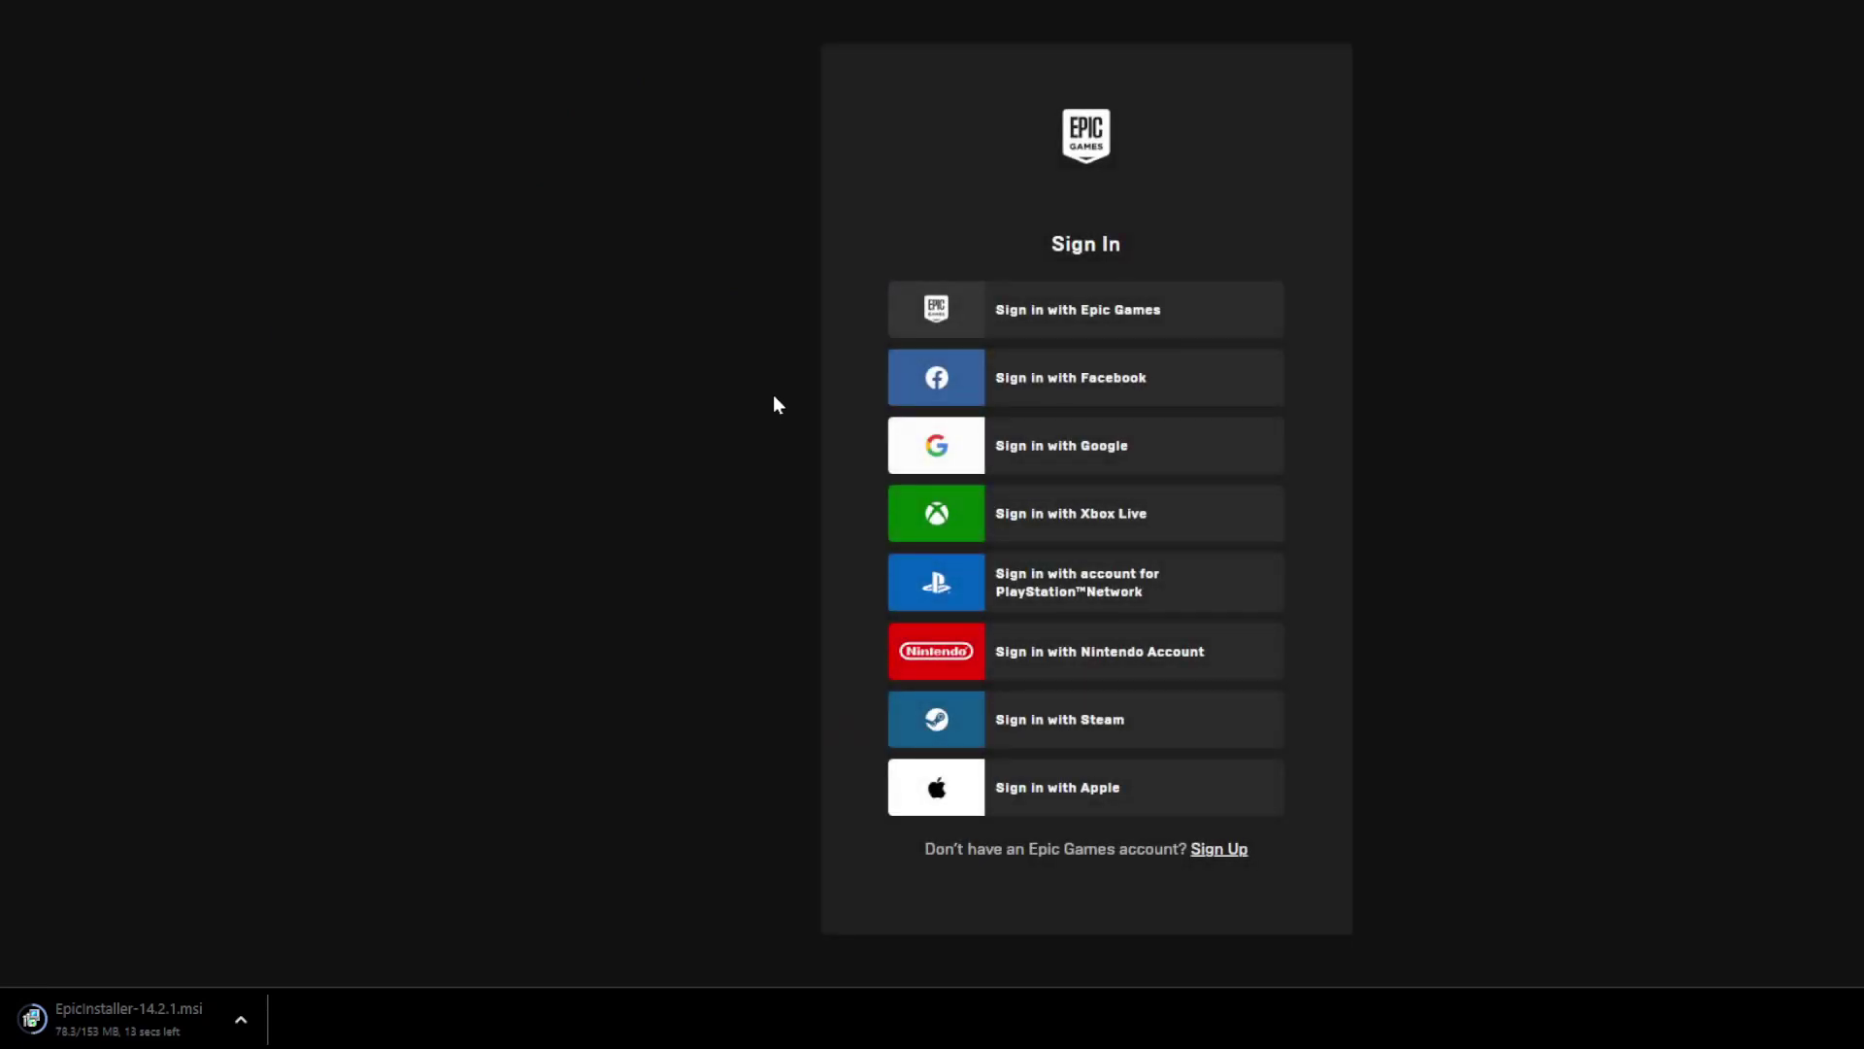
pyautogui.click(1126, 449)
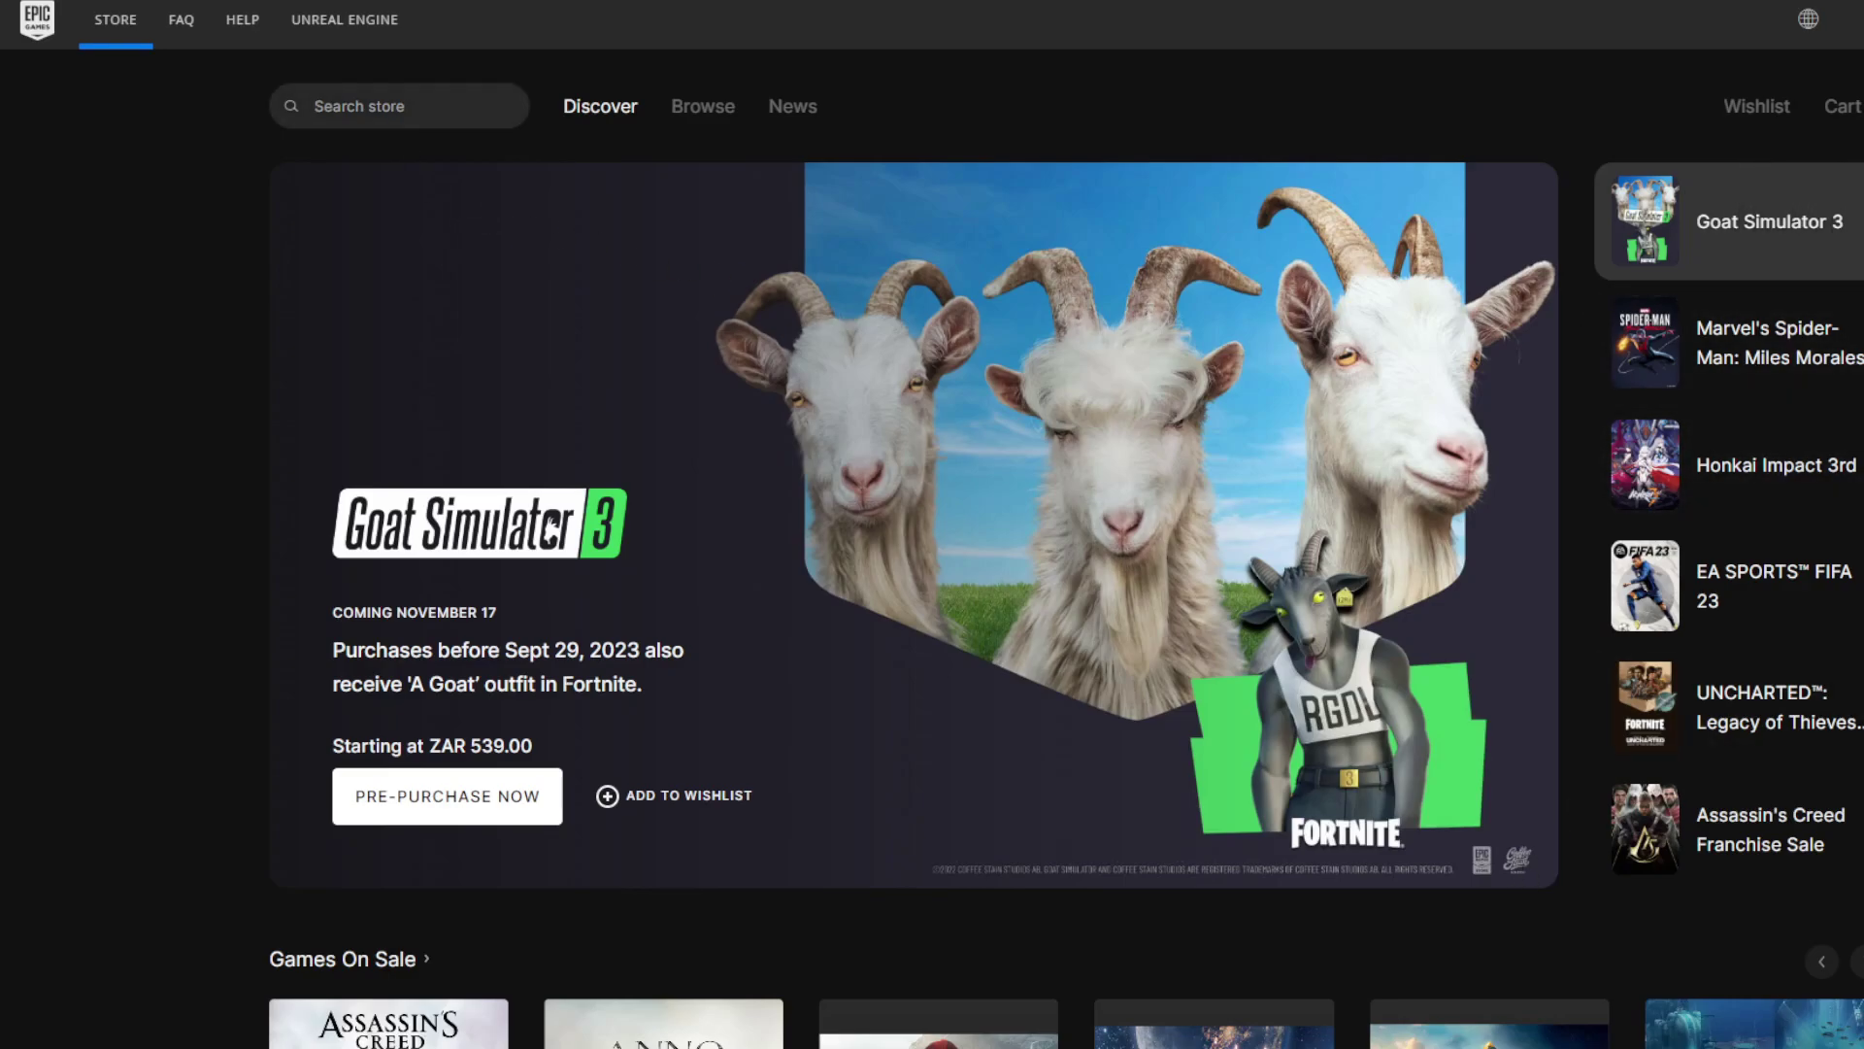
# Step: Search the Epic store and open the Grand Theft Auto V Premium Edition page, priced ZAR 584.32
pyautogui.write('ghost')
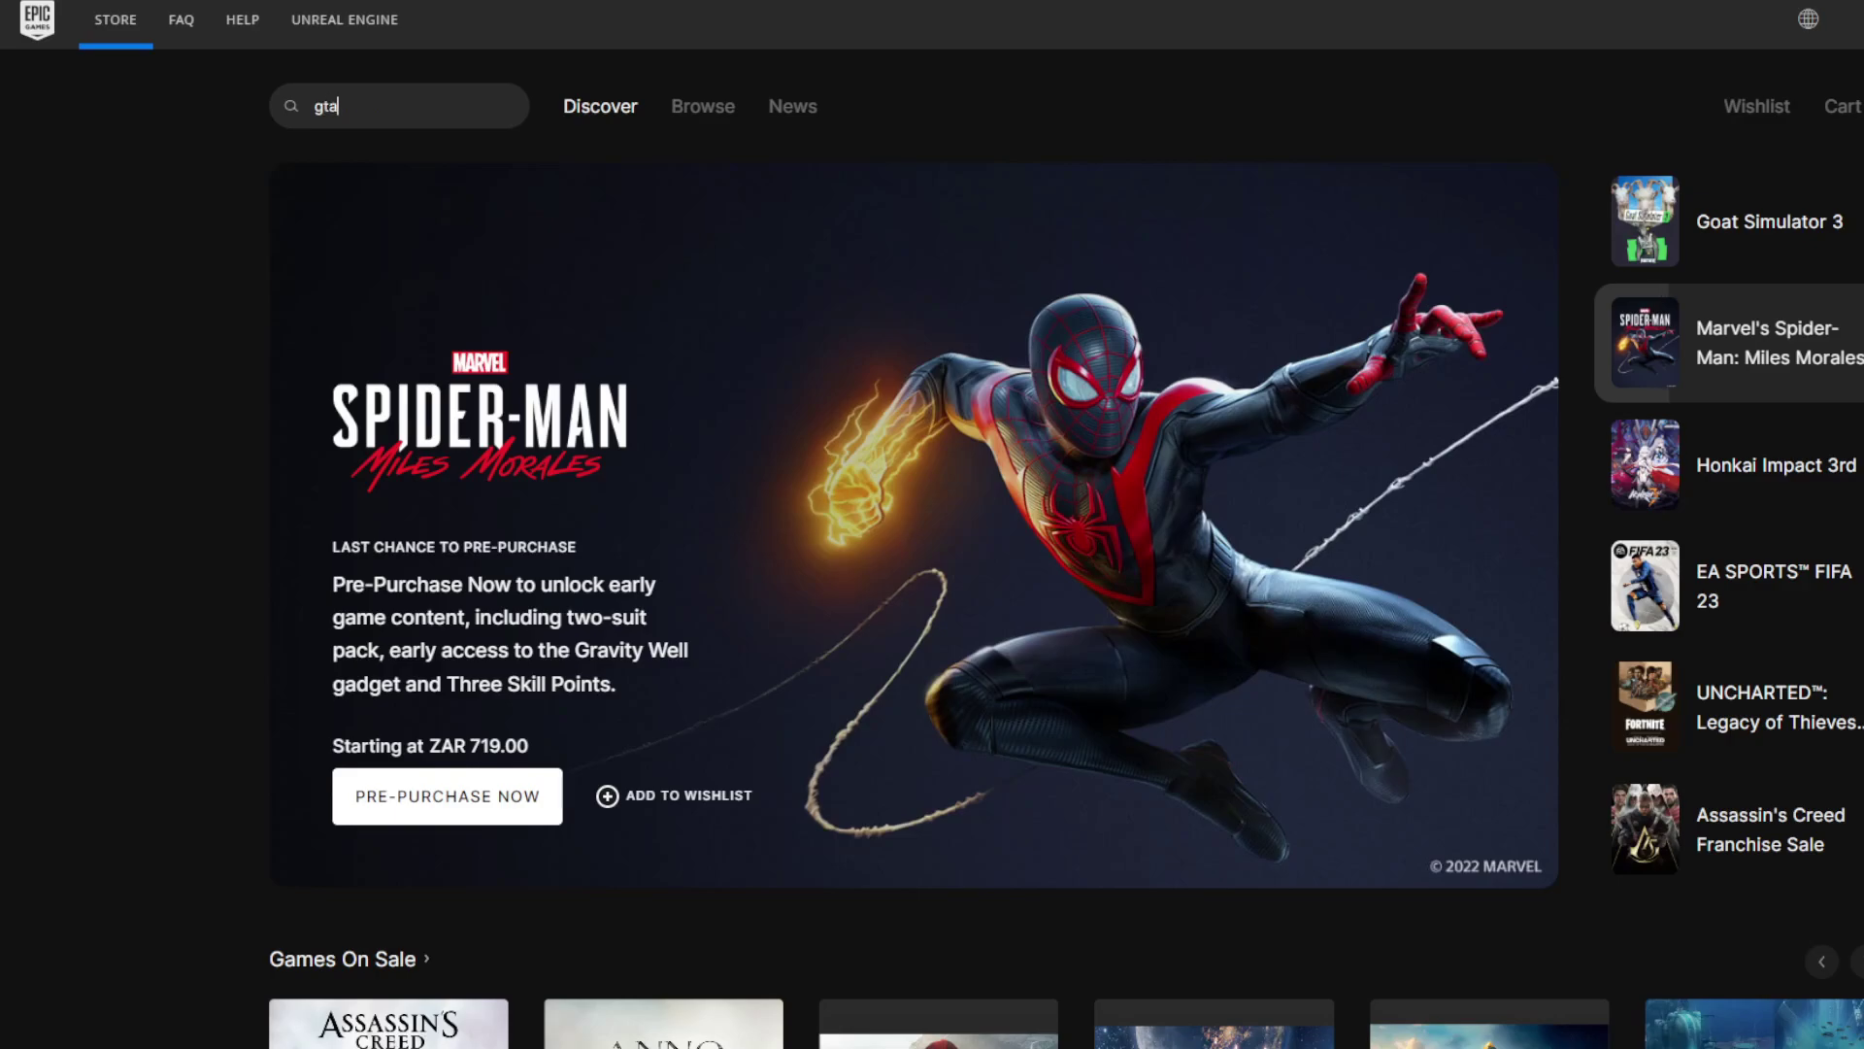
pyautogui.press('Return')
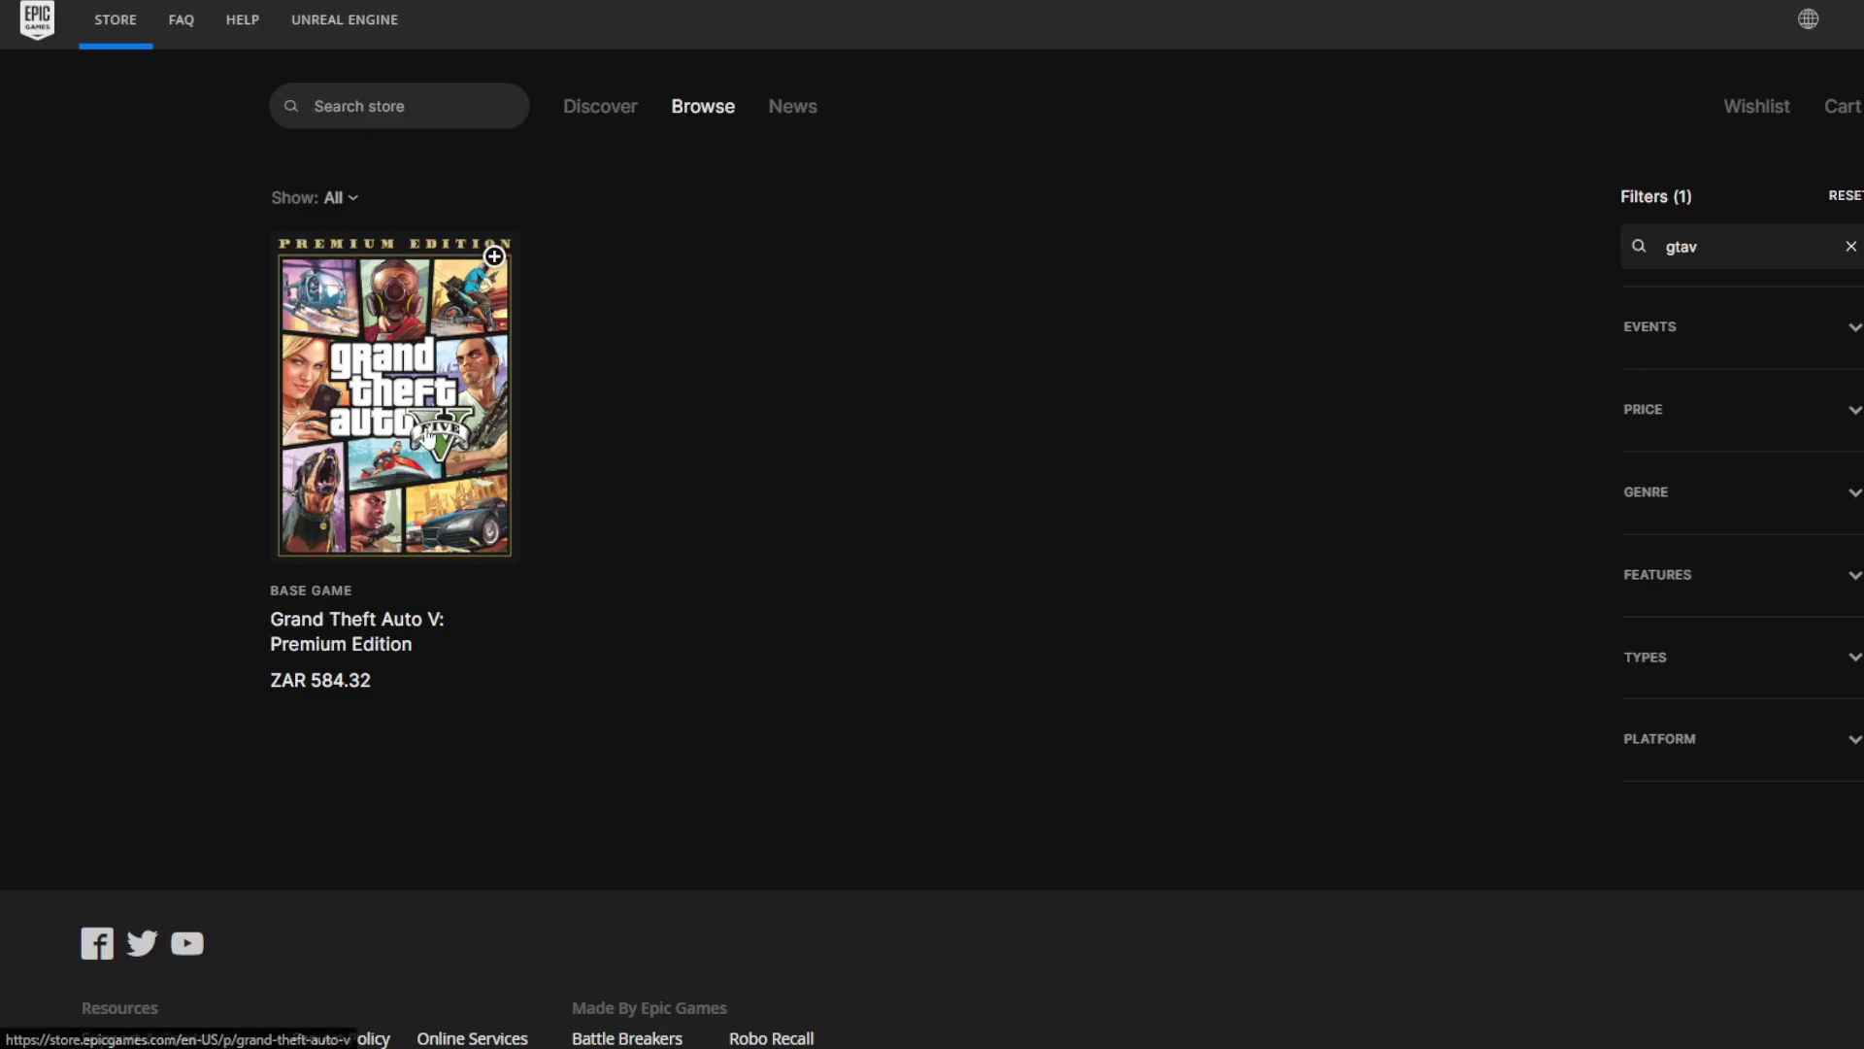
pyautogui.click(354, 672)
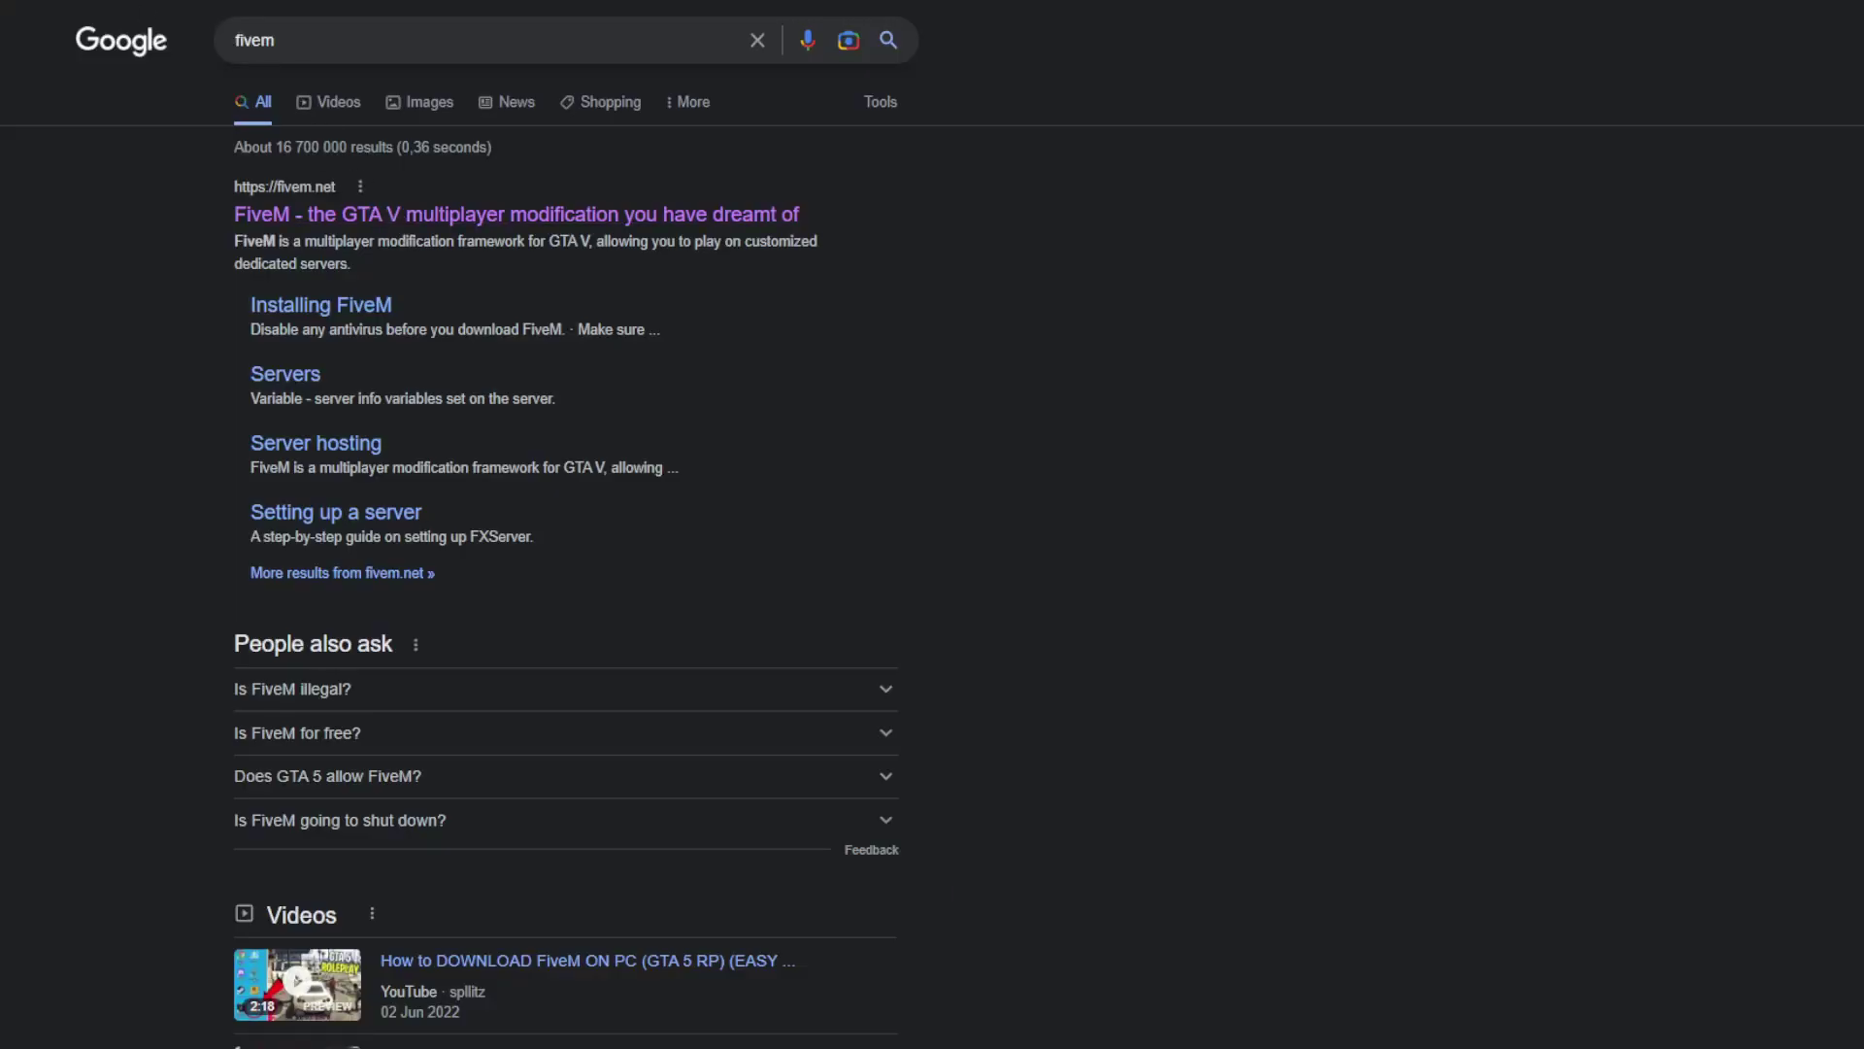
# Step: Open fivem.net, download the FiveM client and accept the Terms of Service
pyautogui.click(372, 216)
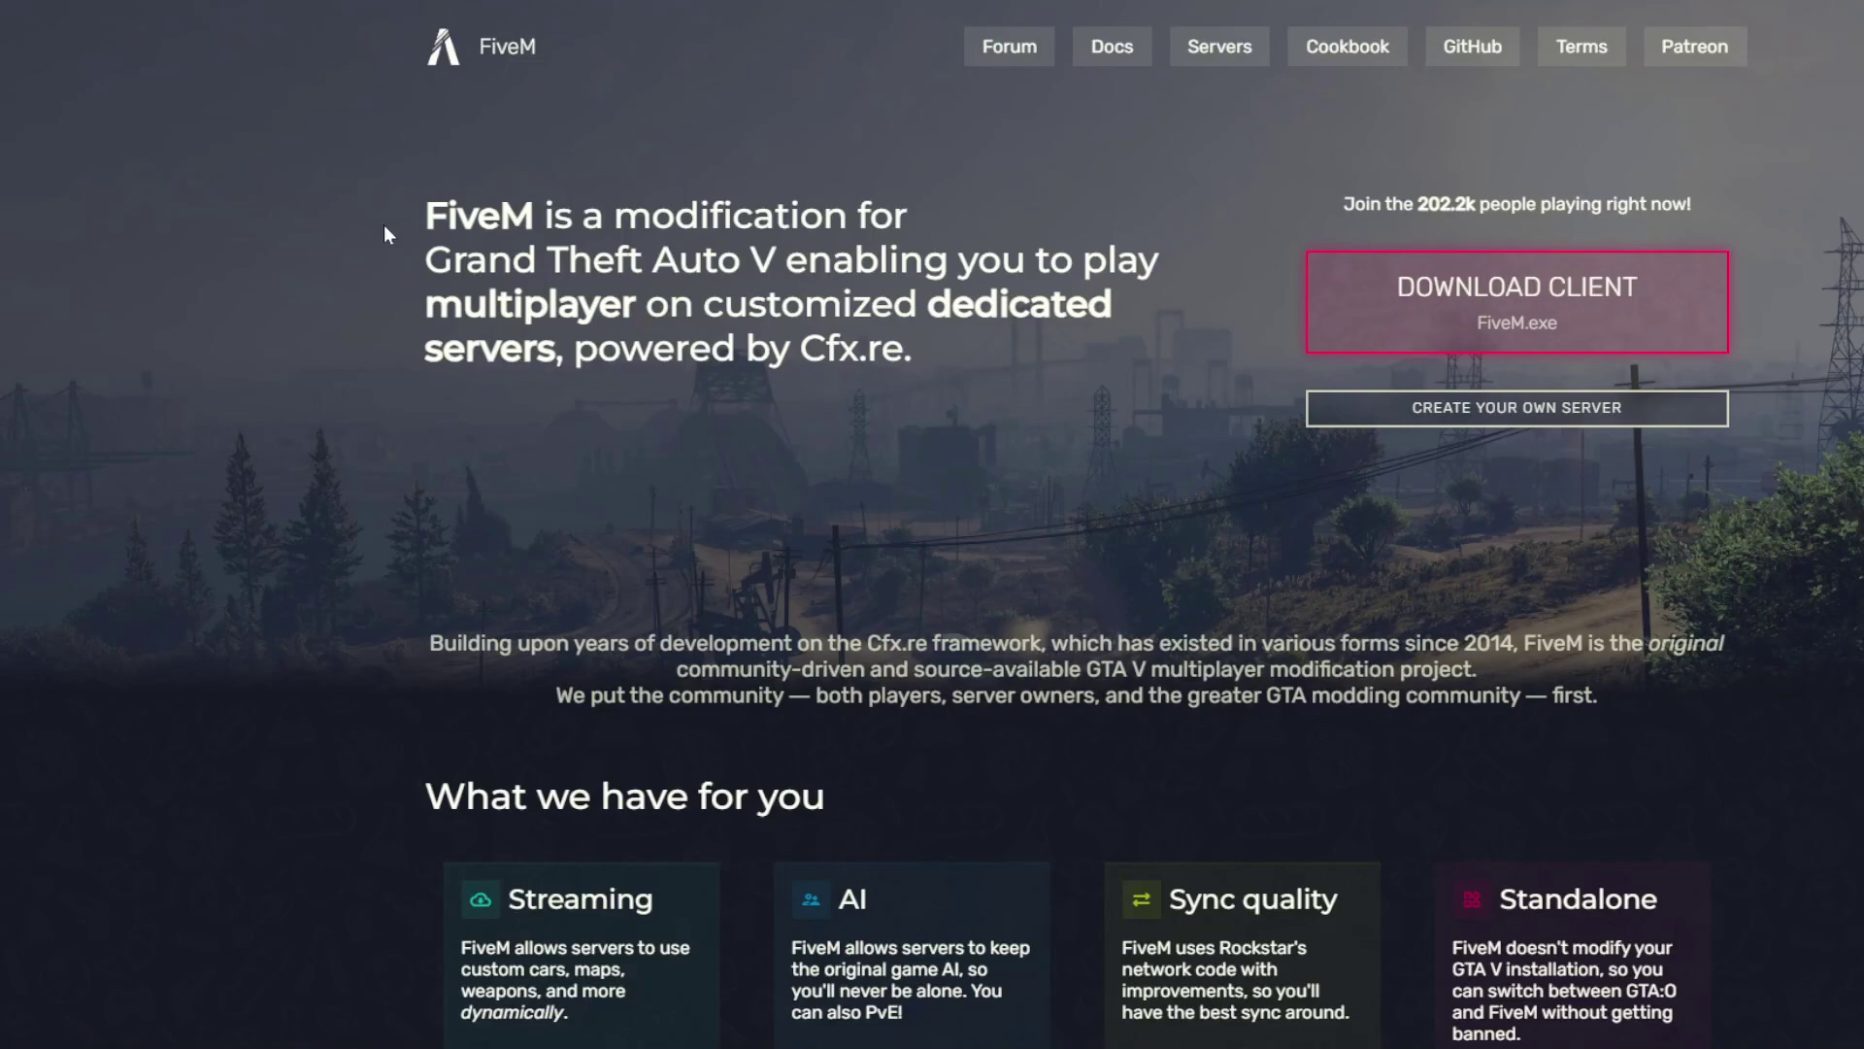
pyautogui.click(1527, 307)
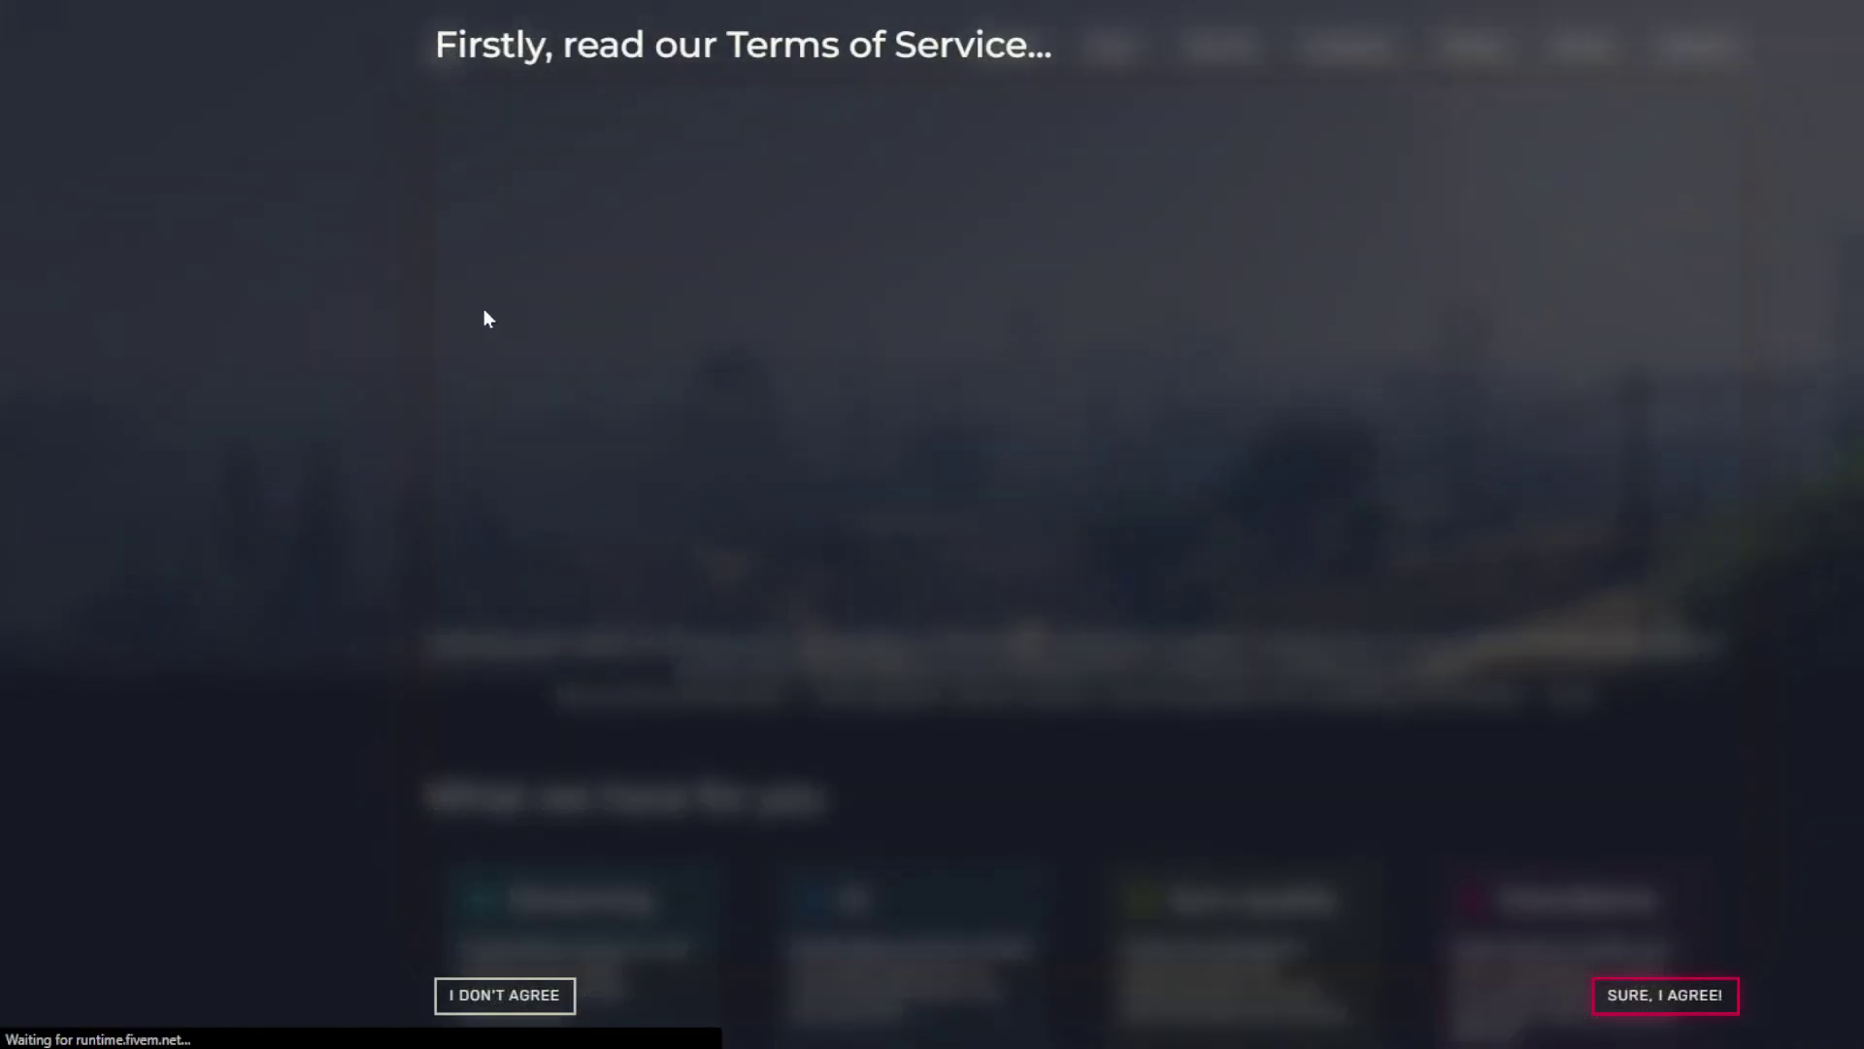
pyautogui.click(1663, 1002)
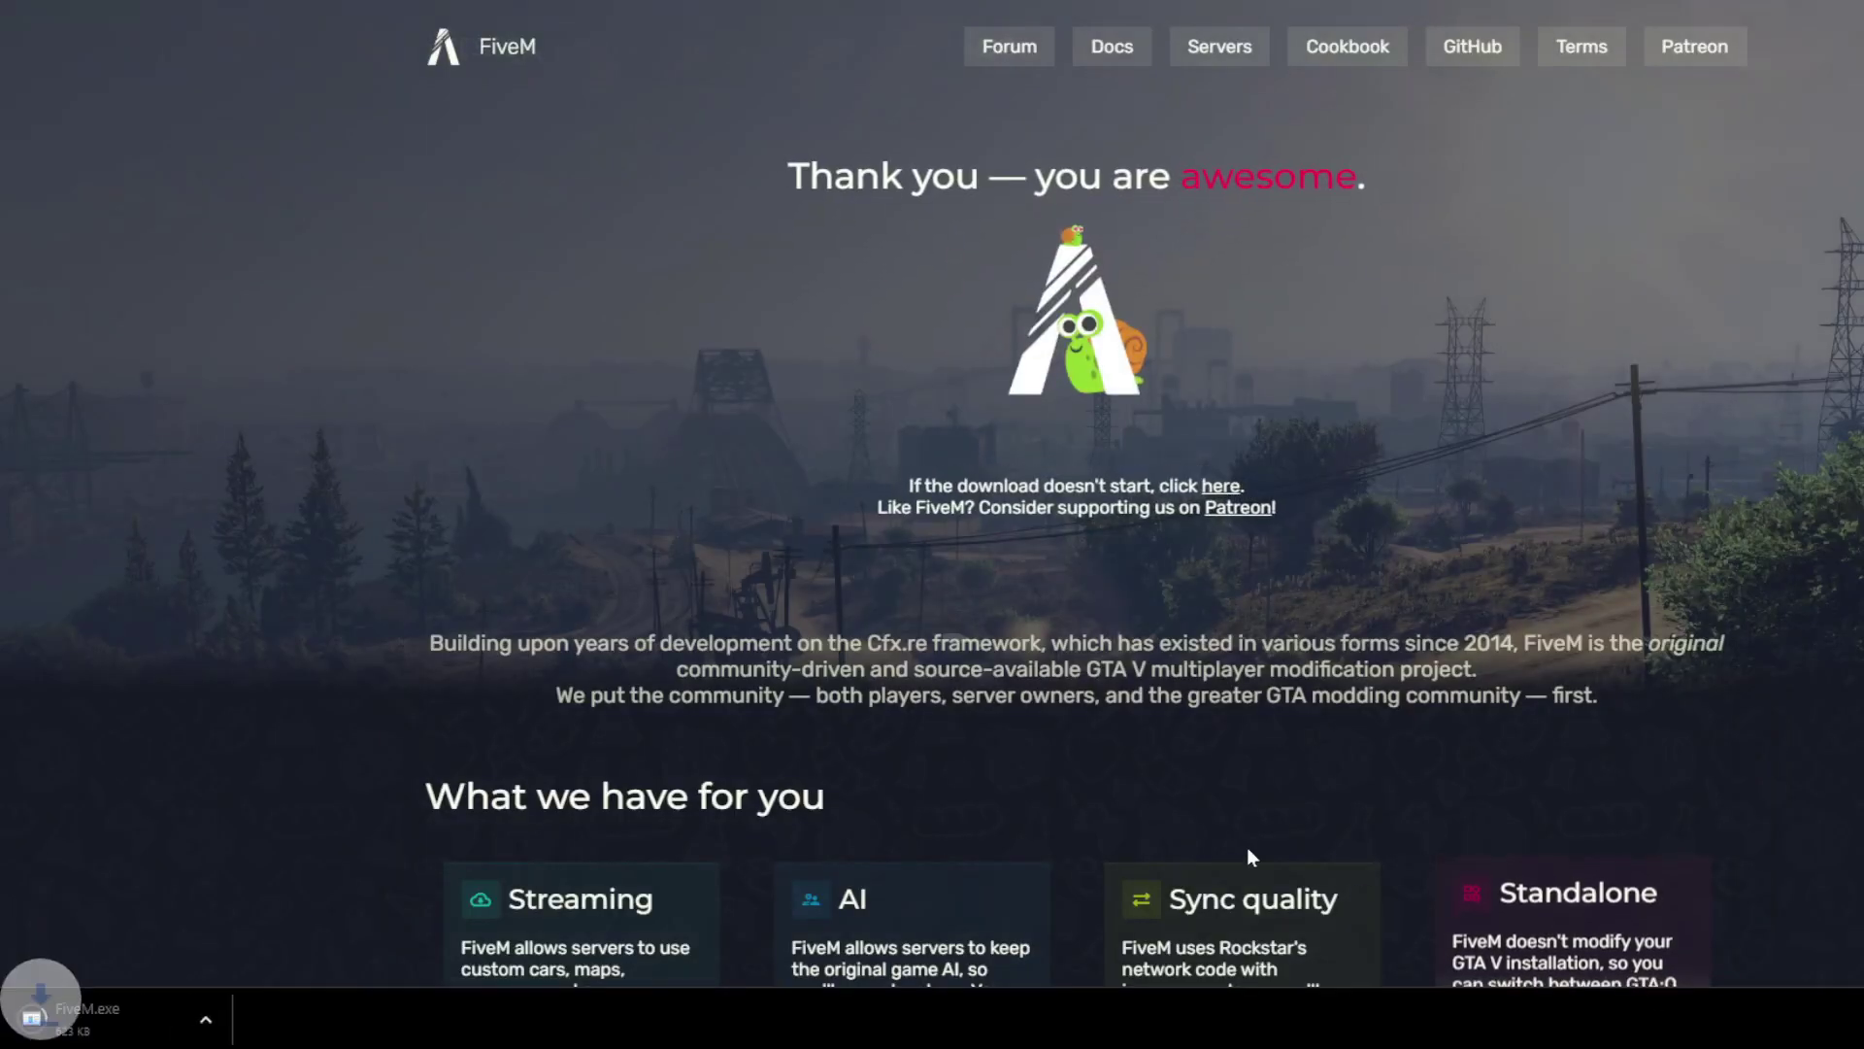
# Step: Launch the downloaded FiveM.exe and browse its server list
pyautogui.click(112, 1025)
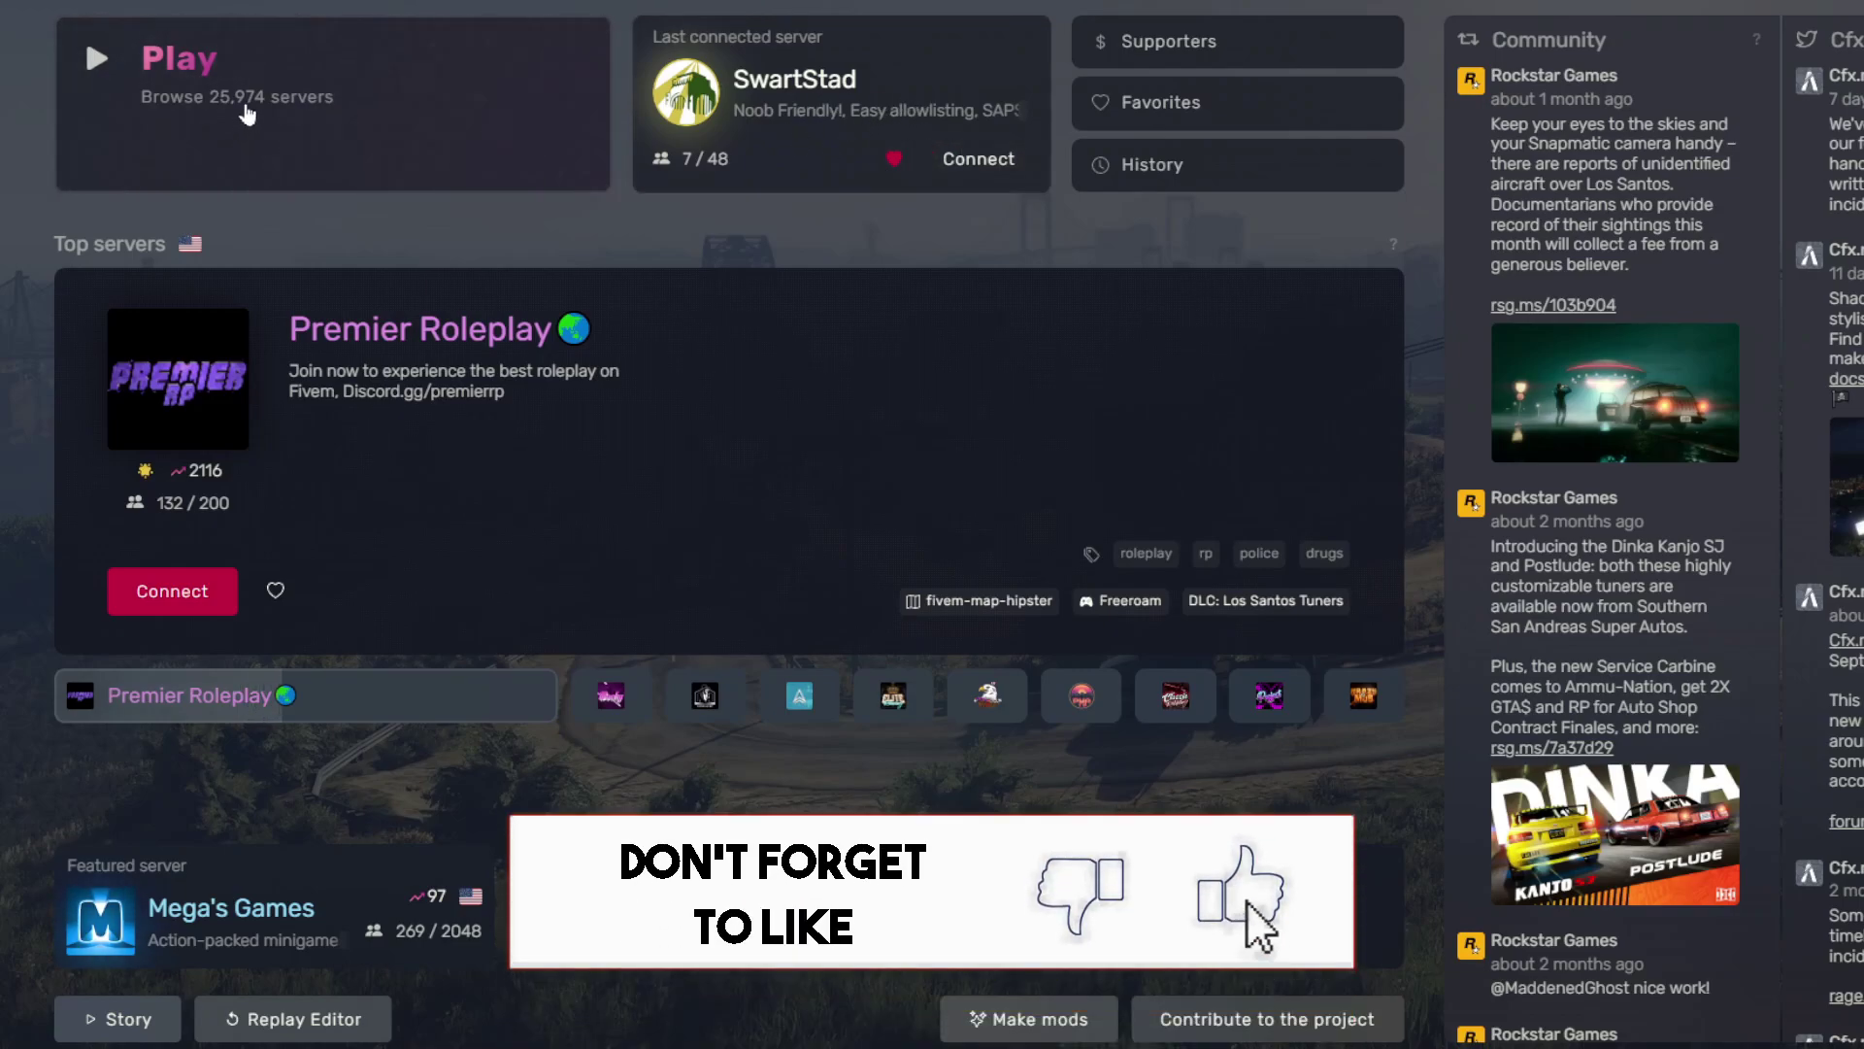
pyautogui.click(341, 93)
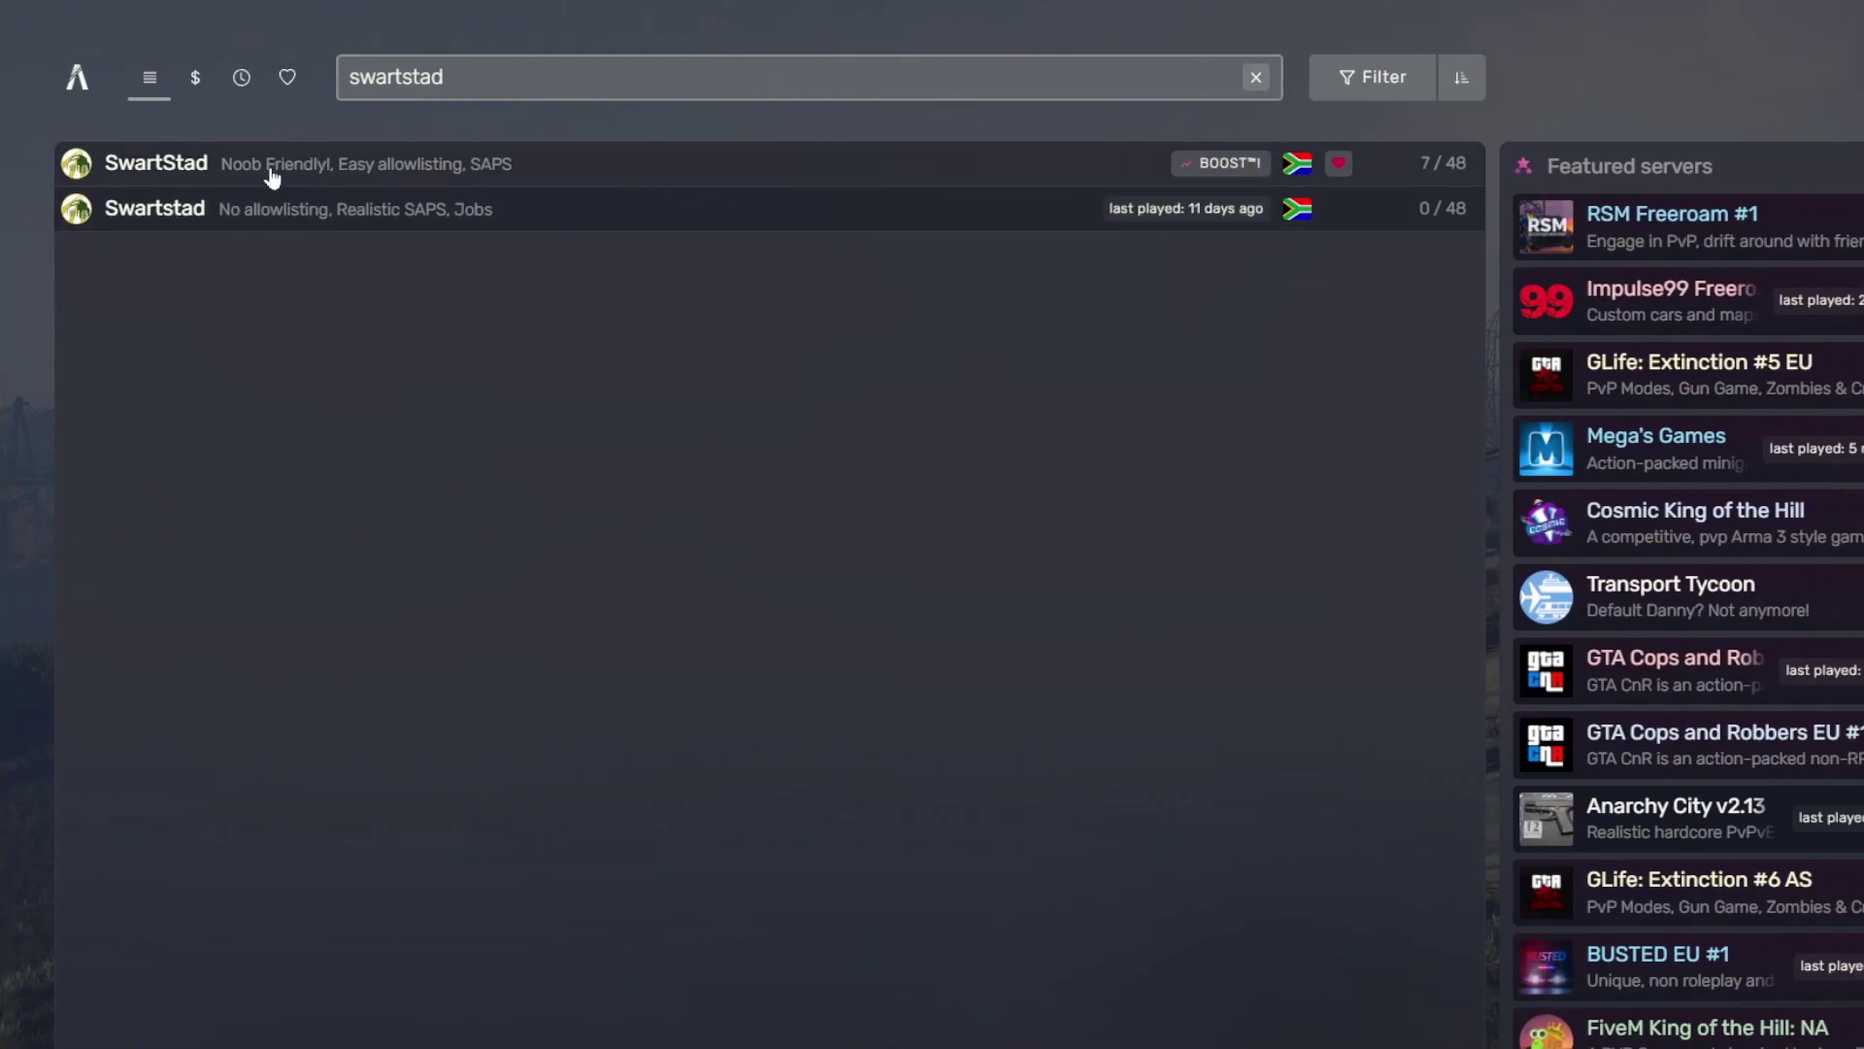
# Step: Reopen the FiveM server browser, clear the 'swartstad' search and scroll the full list
pyautogui.click(77, 77)
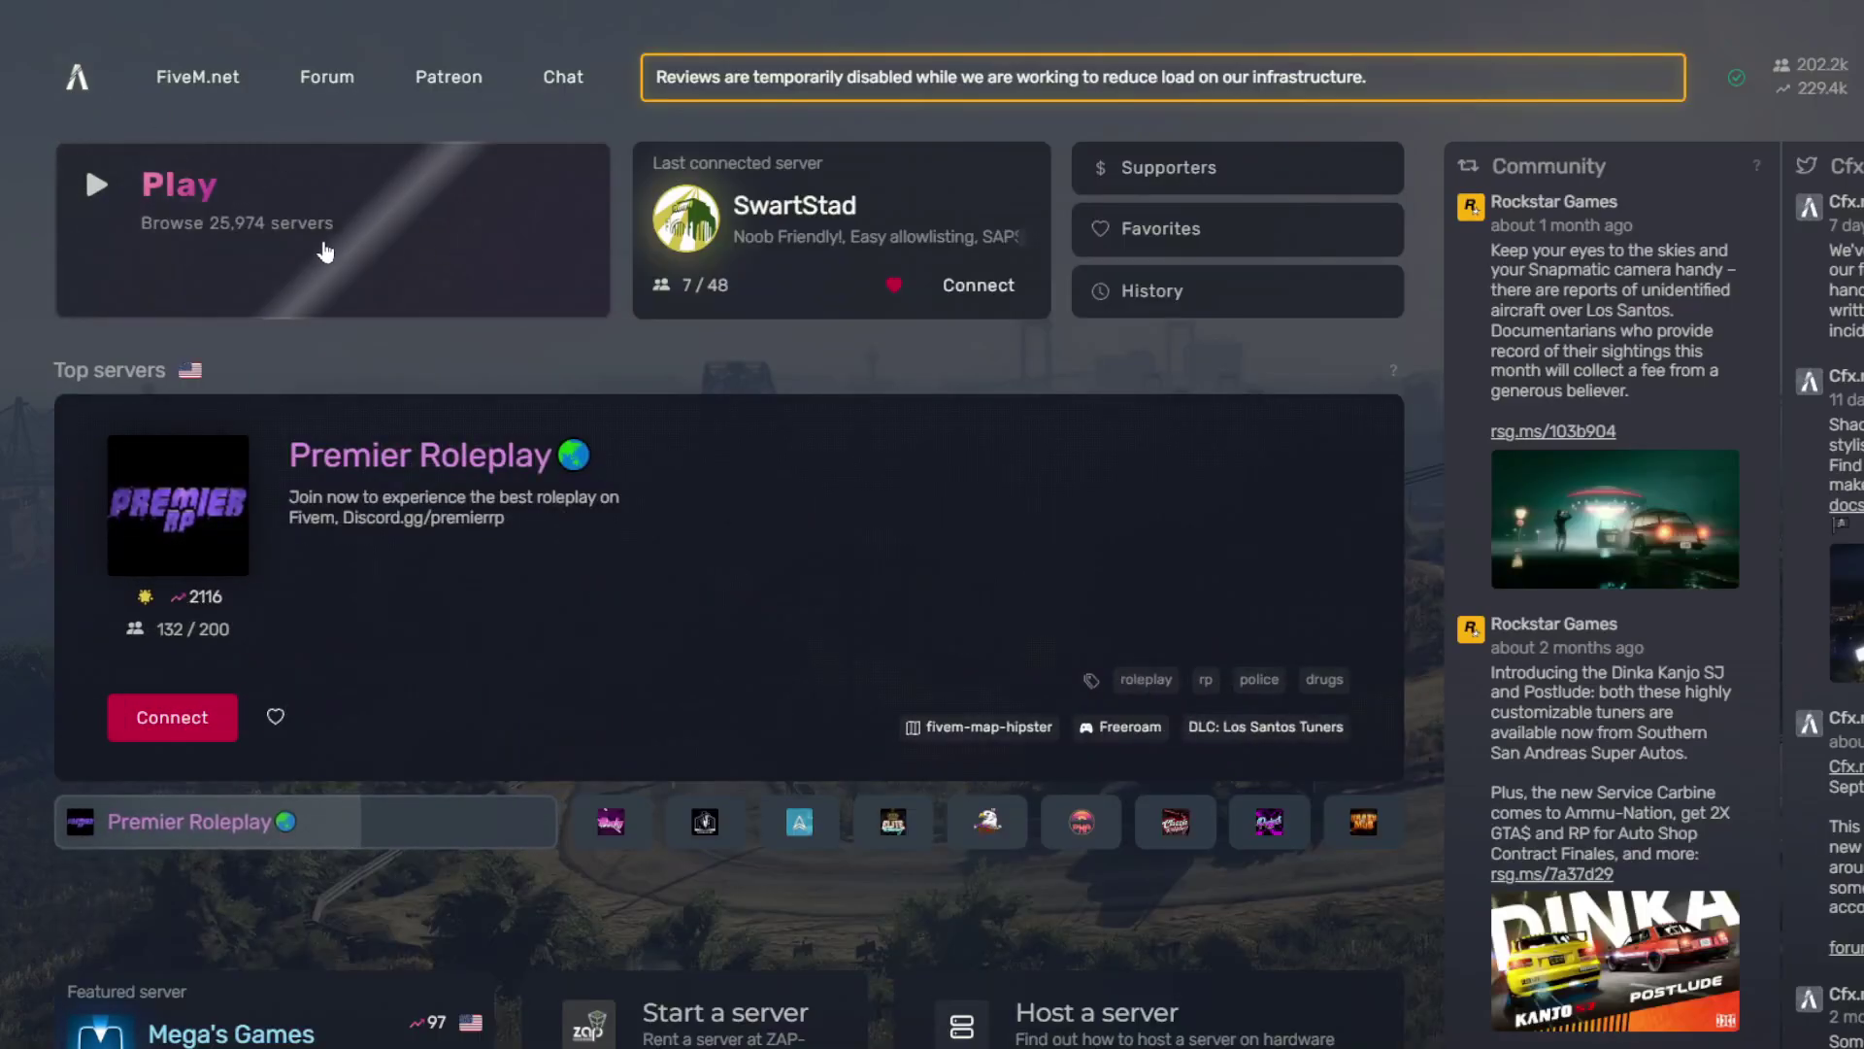
pyautogui.click(326, 253)
pyautogui.click(1258, 78)
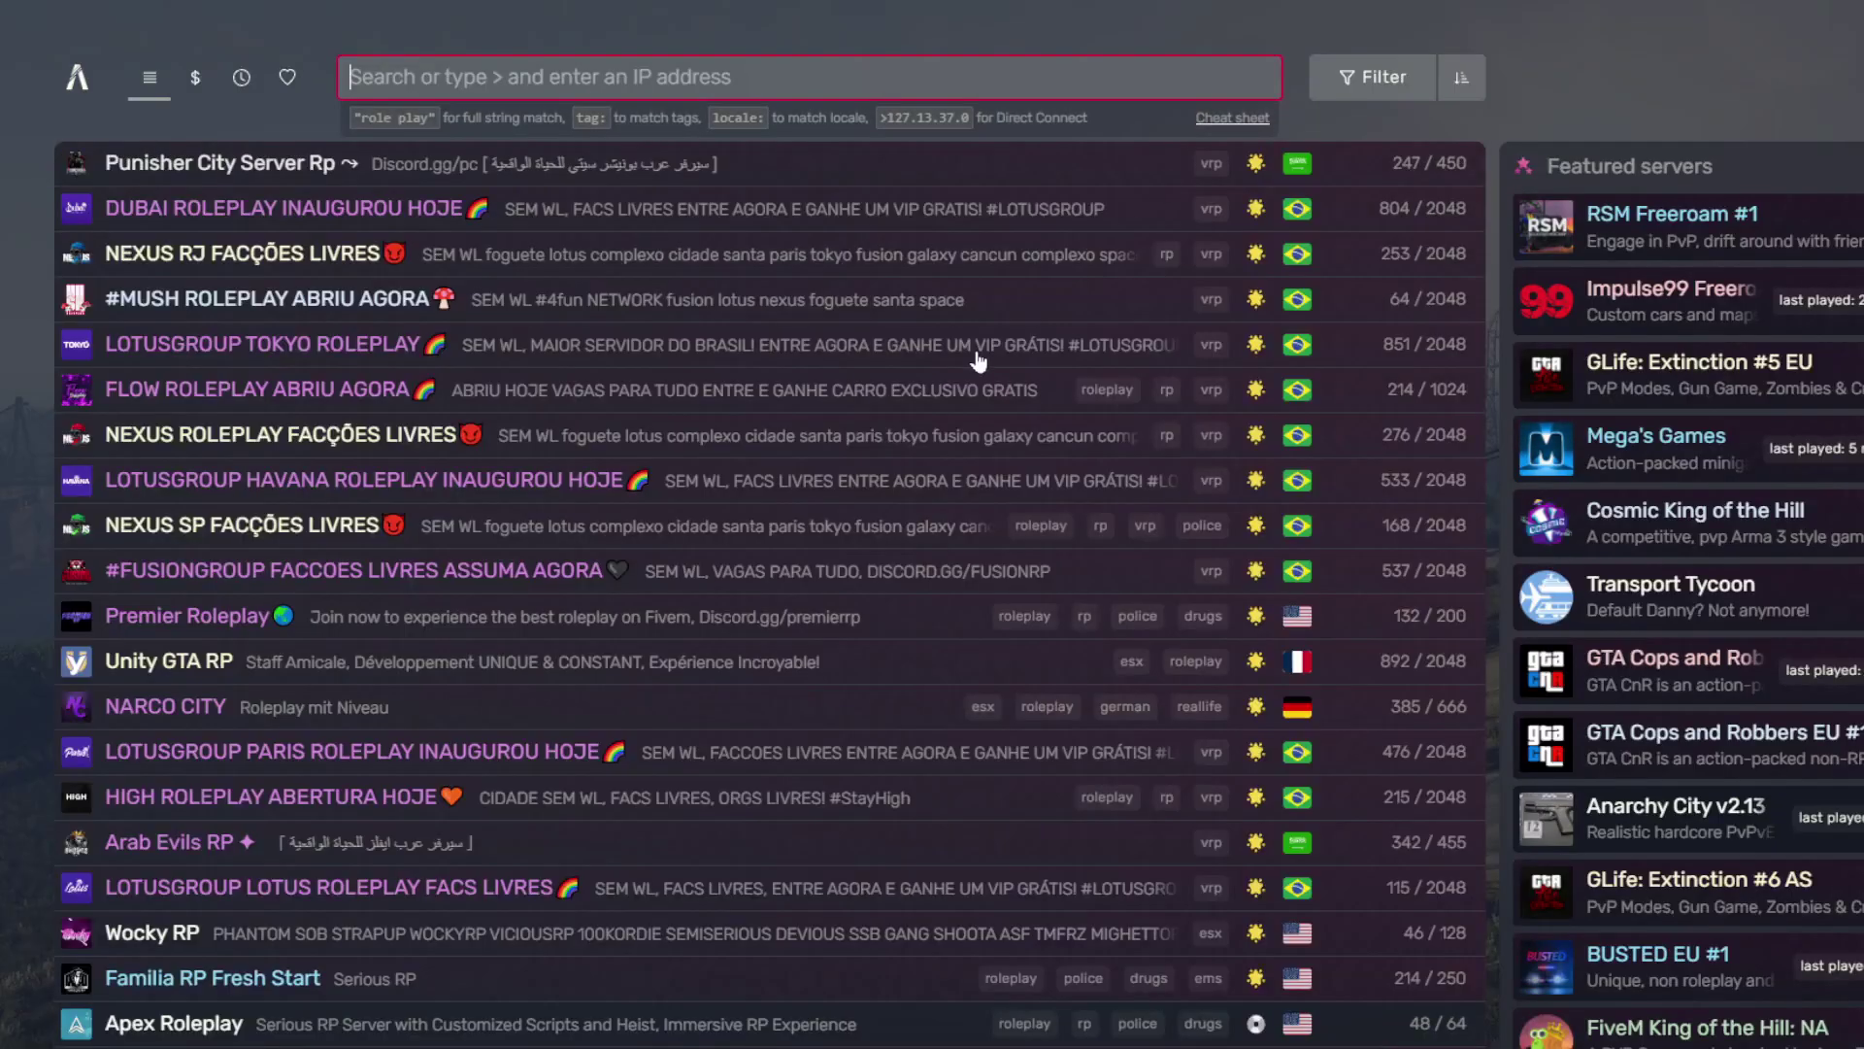
pyautogui.scroll(-5, 874, 695)
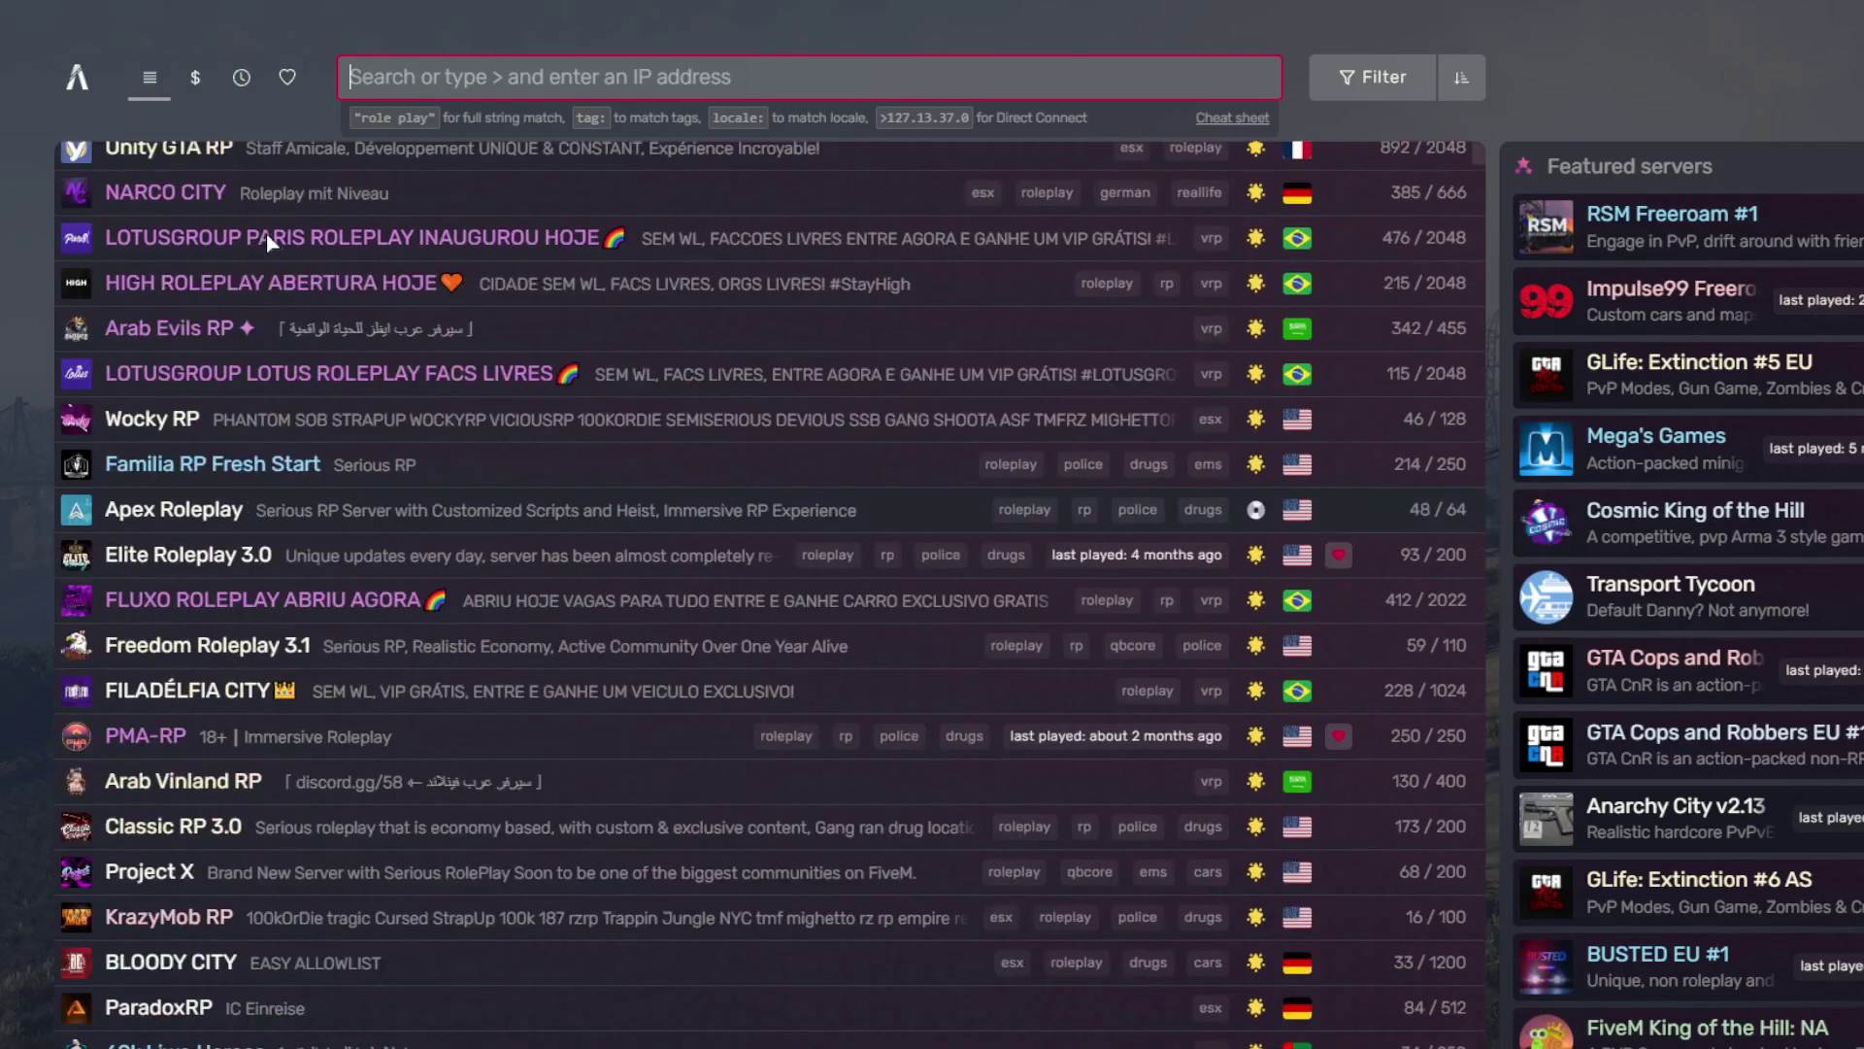
pyautogui.scroll(3, 266, 231)
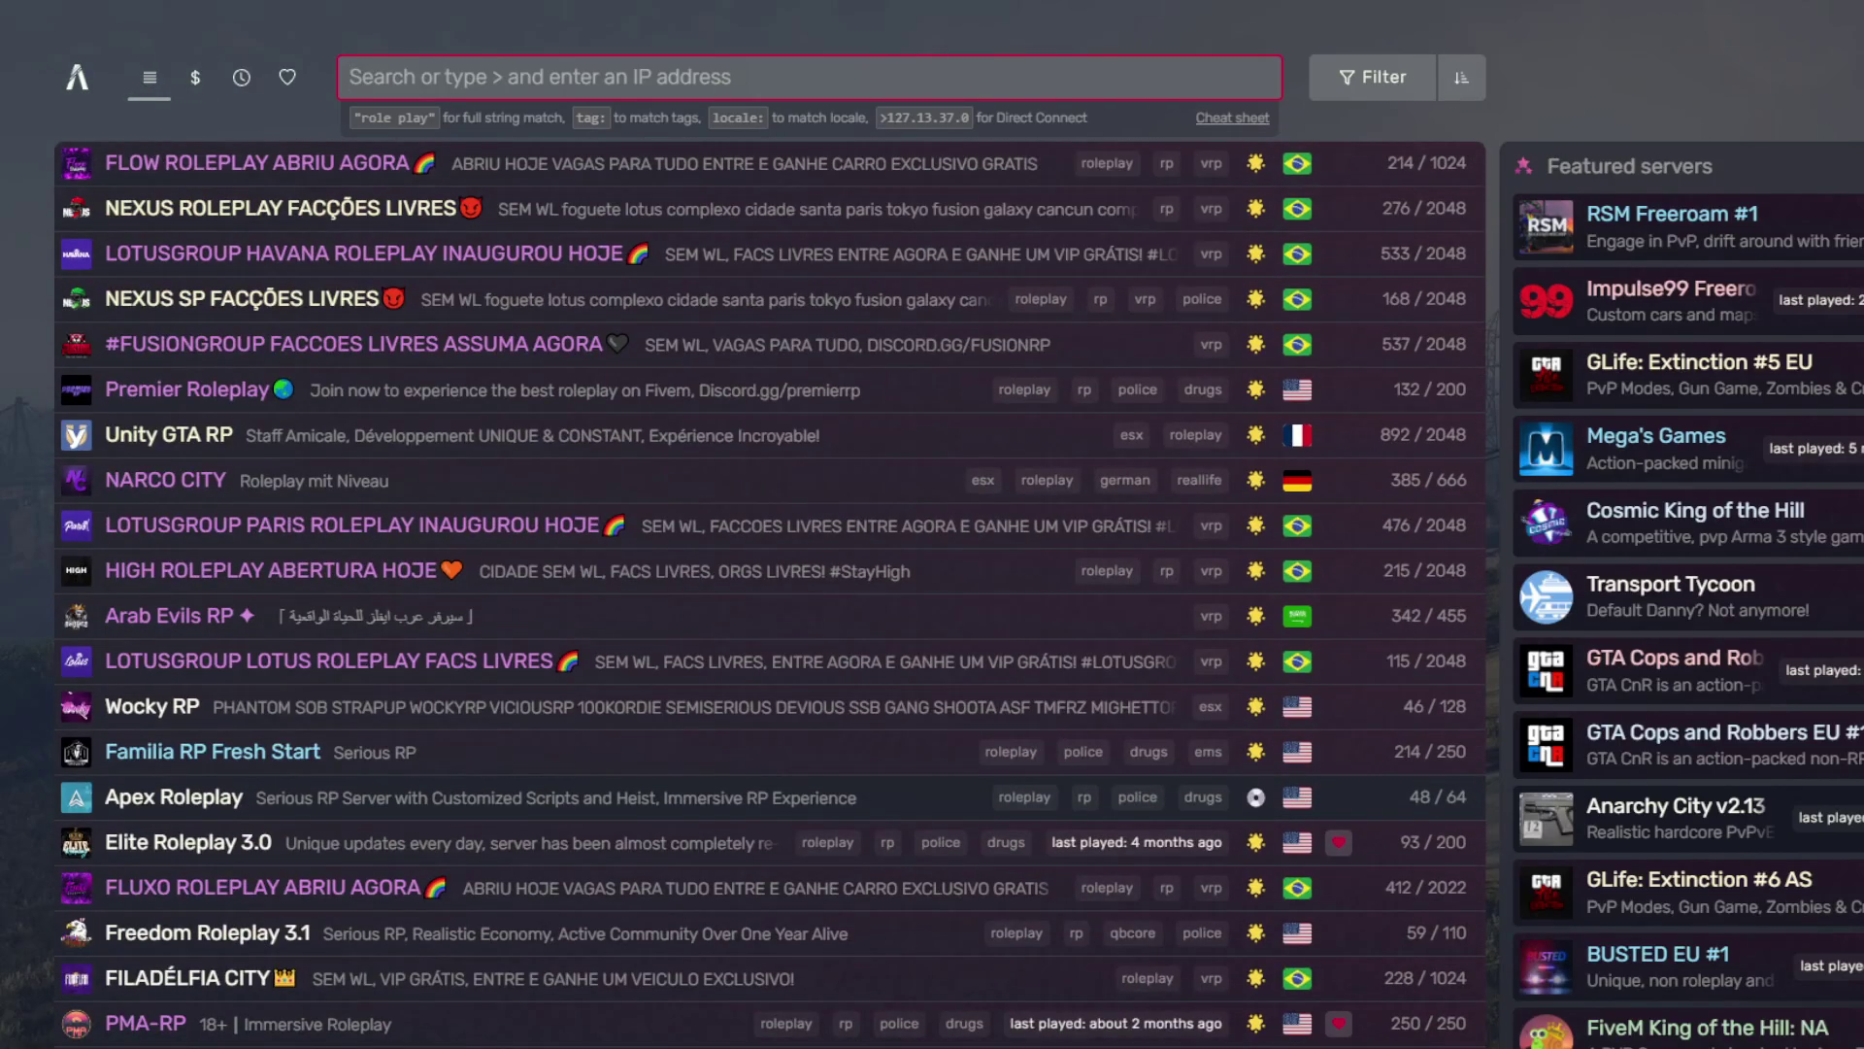
# Step: Exit FiveM via Esc and confirm the Exit prompt
pyautogui.press('Escape')
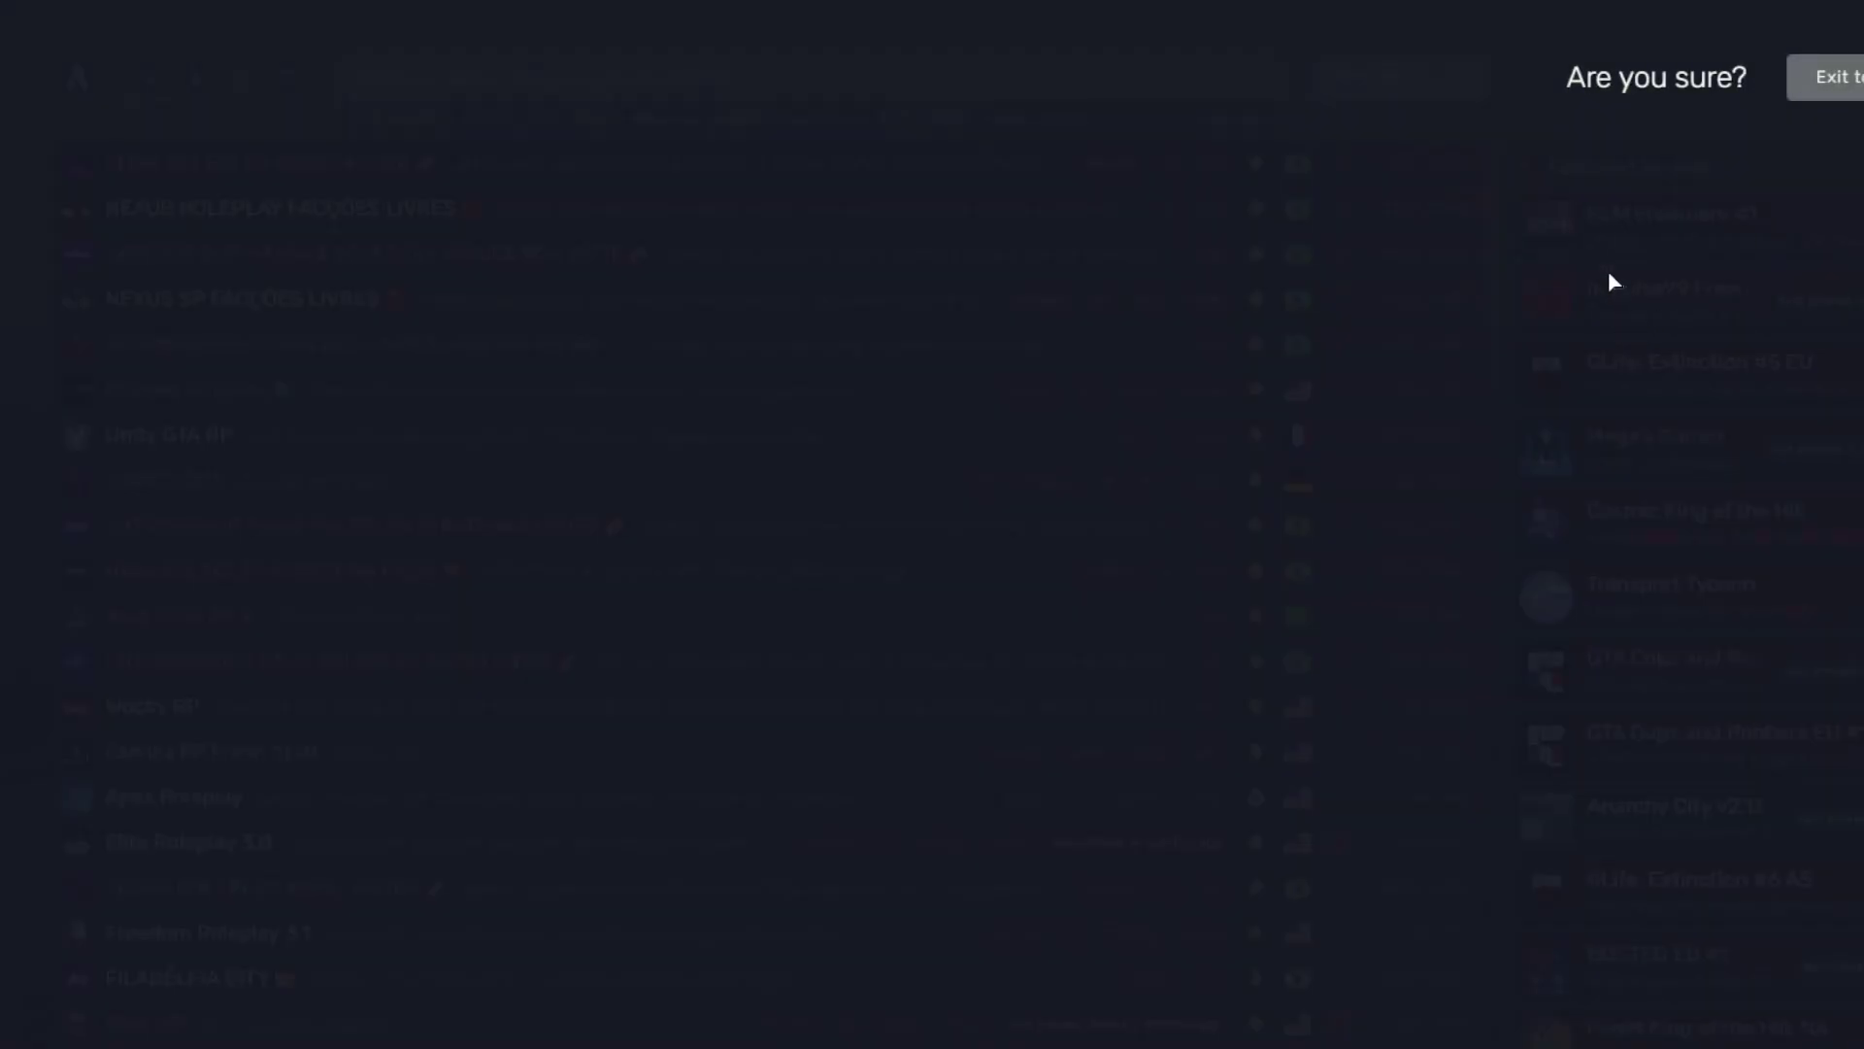
pyautogui.click(1857, 85)
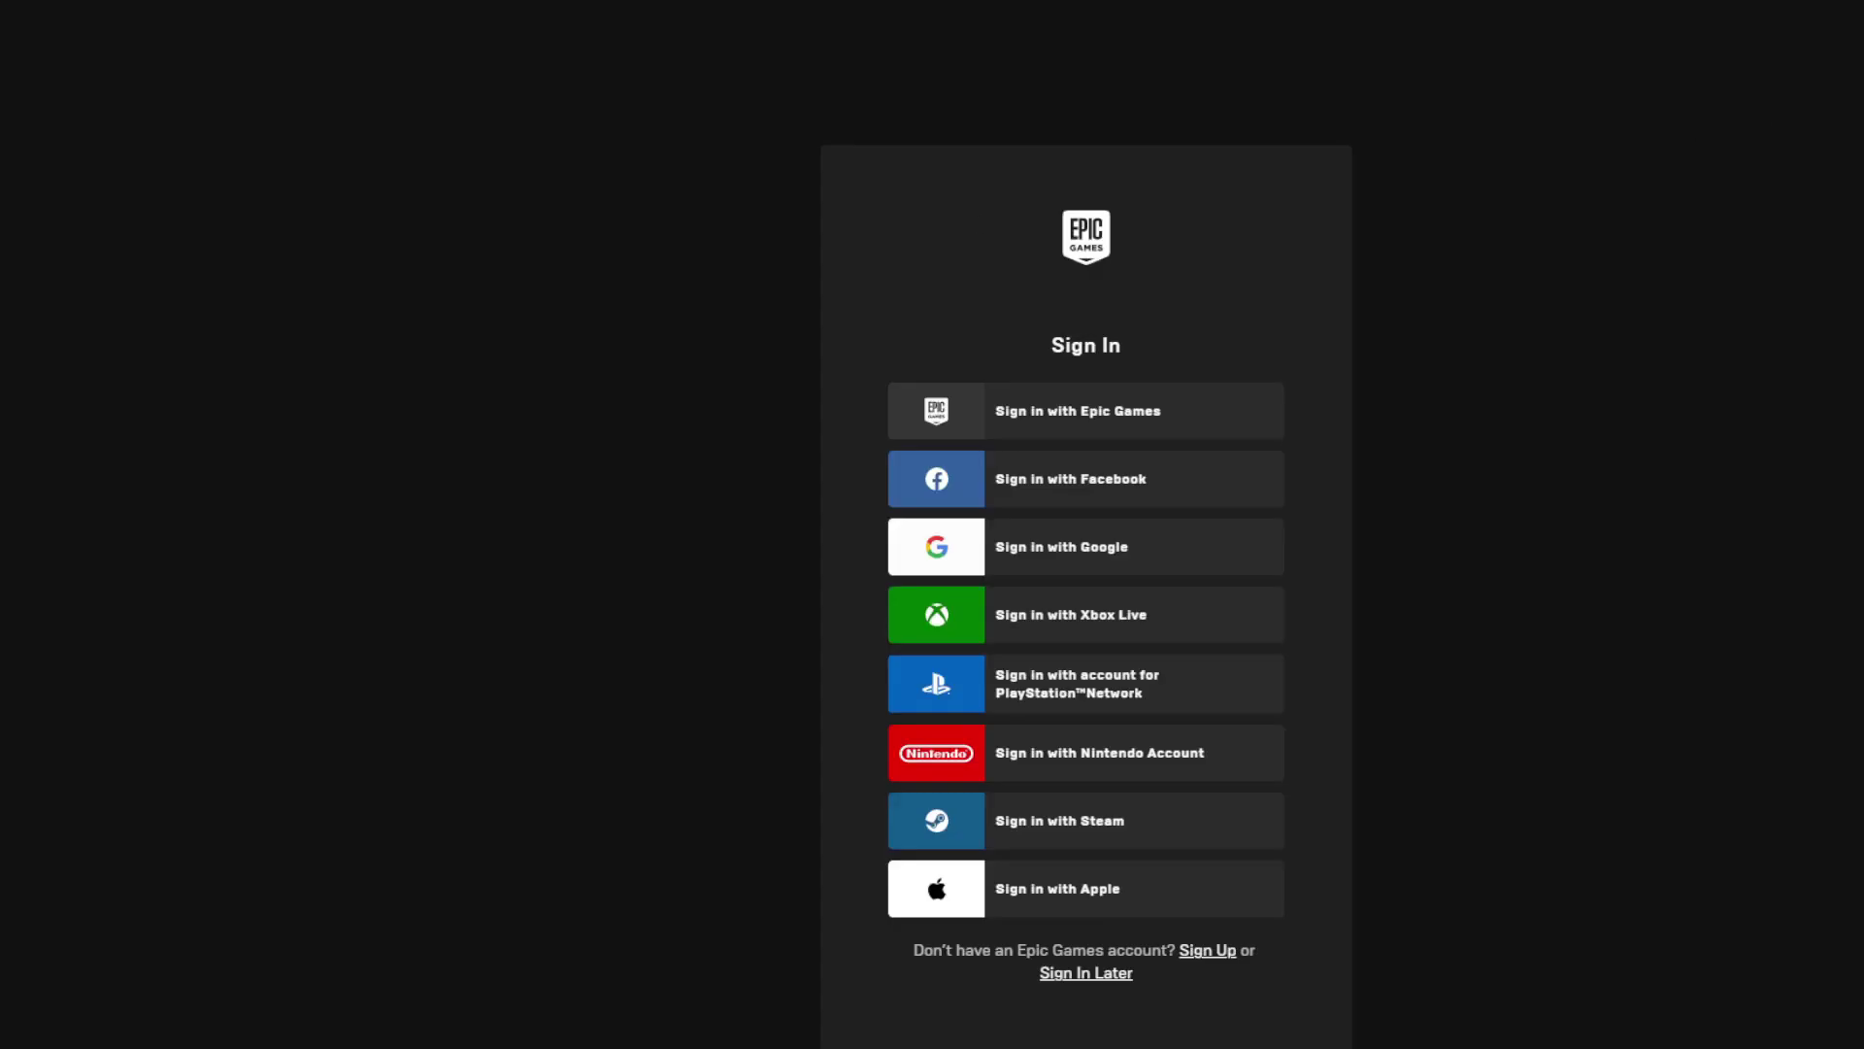